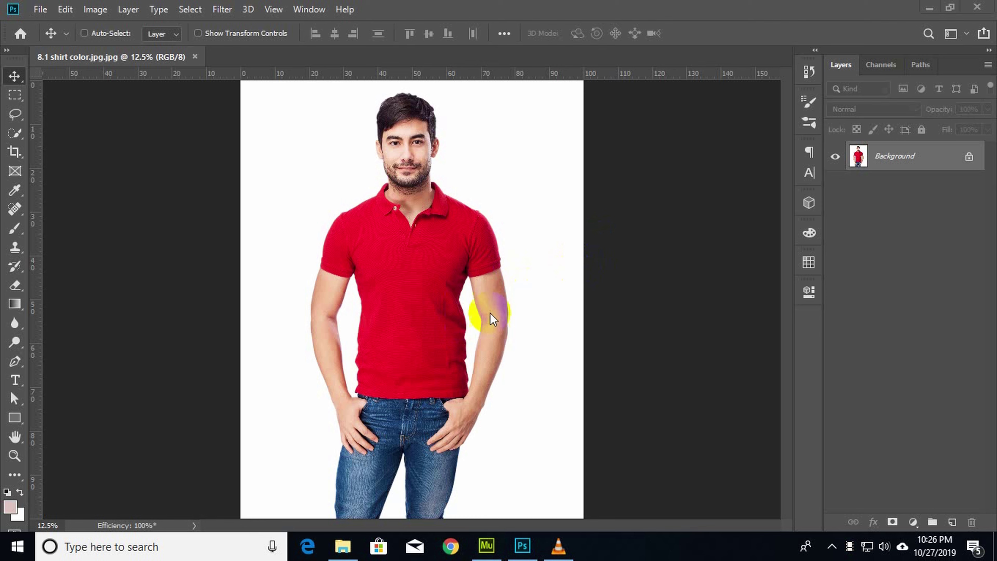
- Set the foreground colour to bright blue #001efd in the Color Picker
left_click(427, 318)
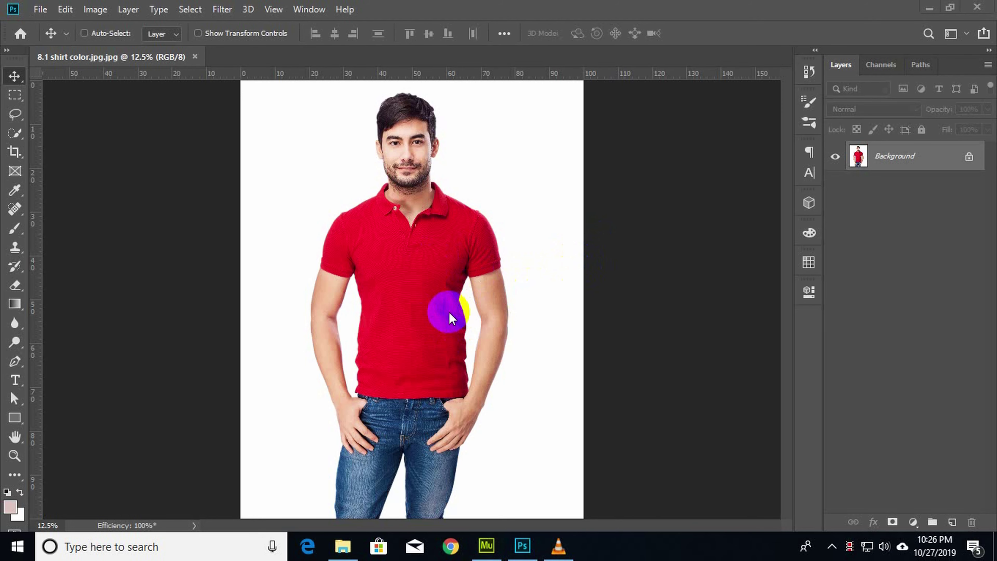
left_click(6, 510)
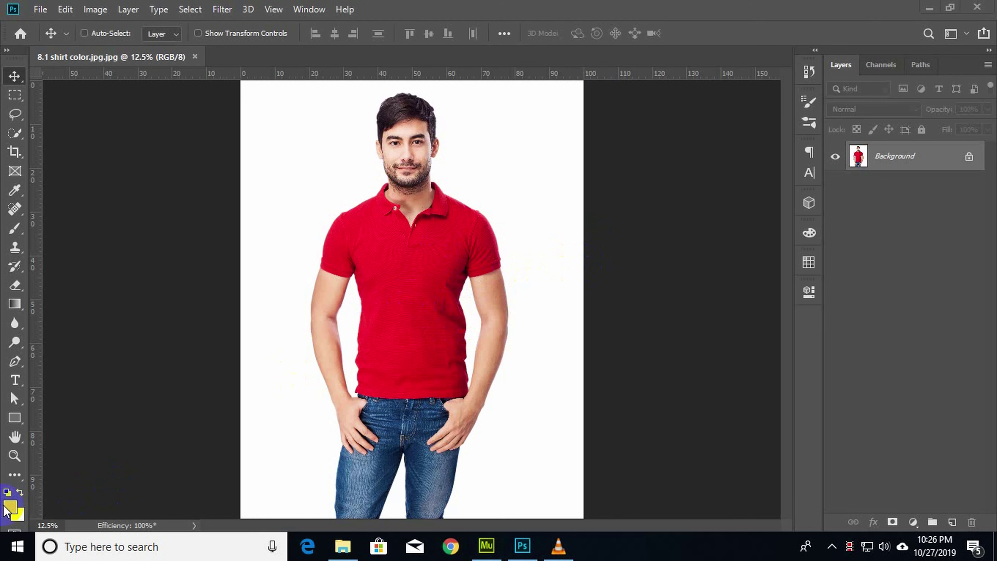
left_click(10, 507)
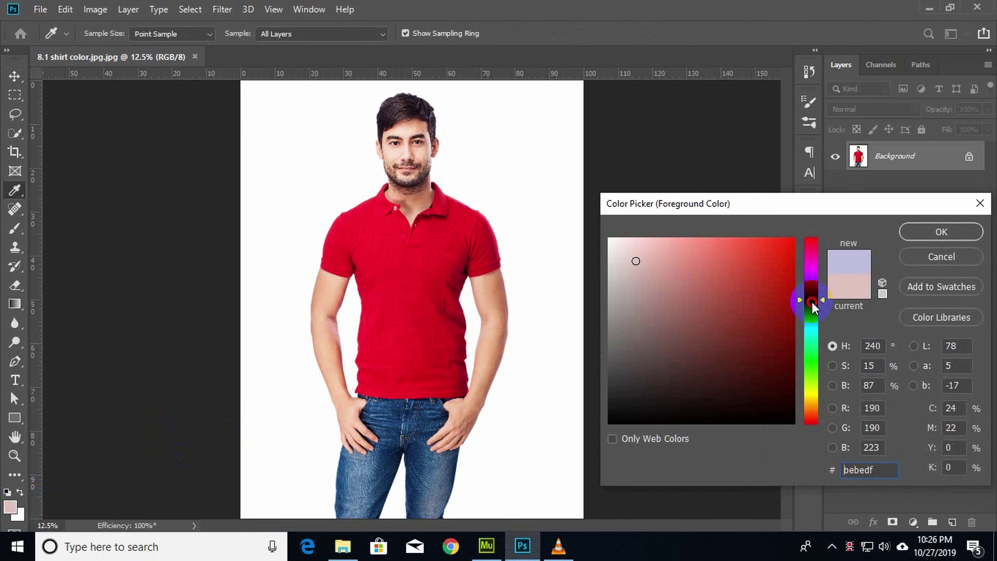
left_click(811, 301)
left_click_drag(791, 241, 820, 235)
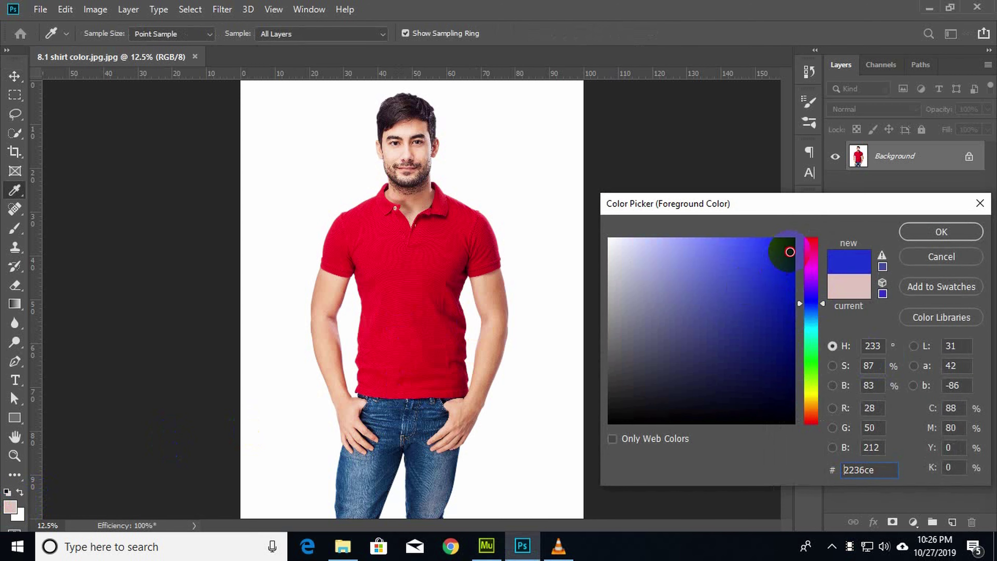
left_click(968, 235)
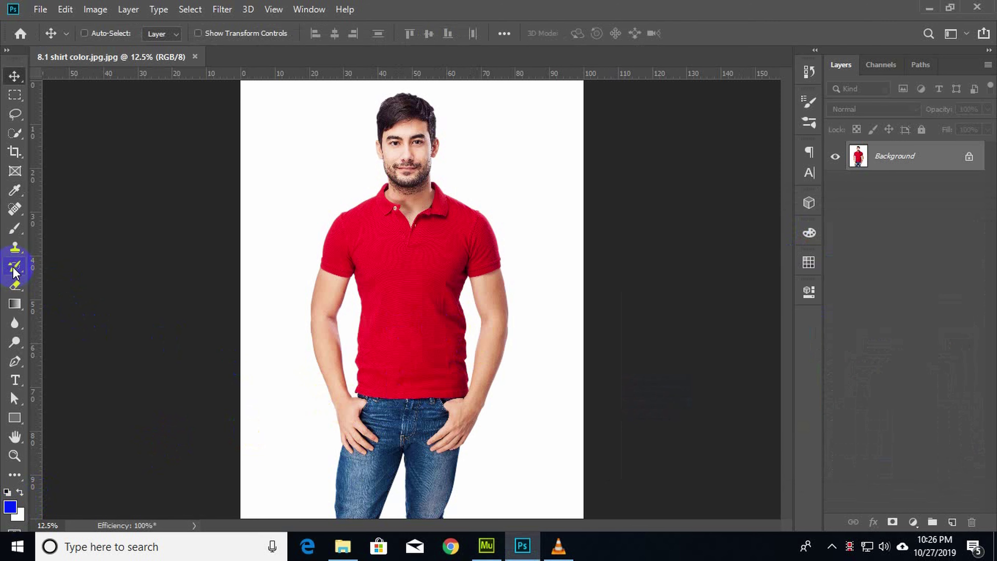
- Select the Color Replacement Tool with a 92 px brush at 50% hardness
left_click(11, 230)
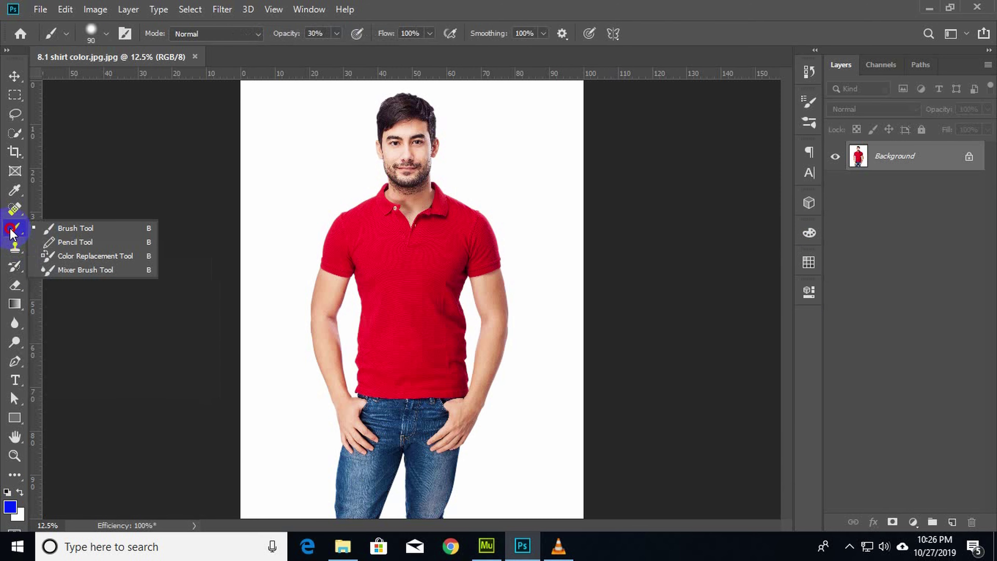
left_click(90, 256)
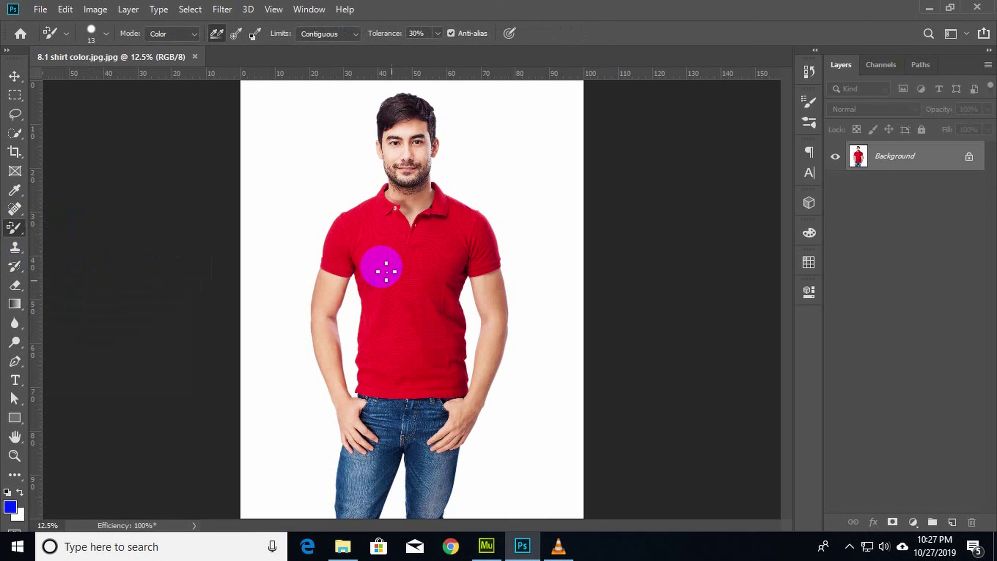
left_click(106, 34)
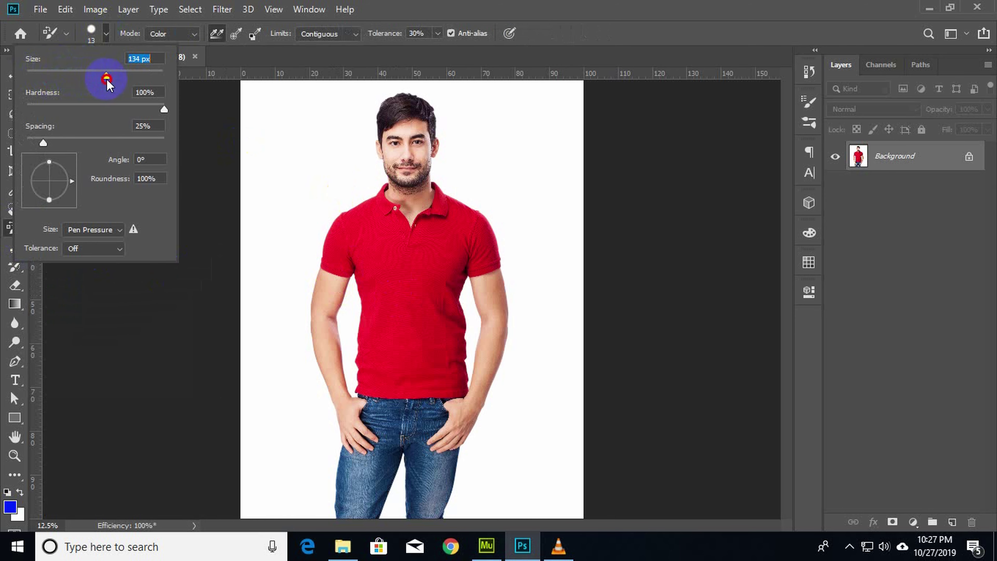
left_click_drag(107, 80, 84, 79)
type("50")
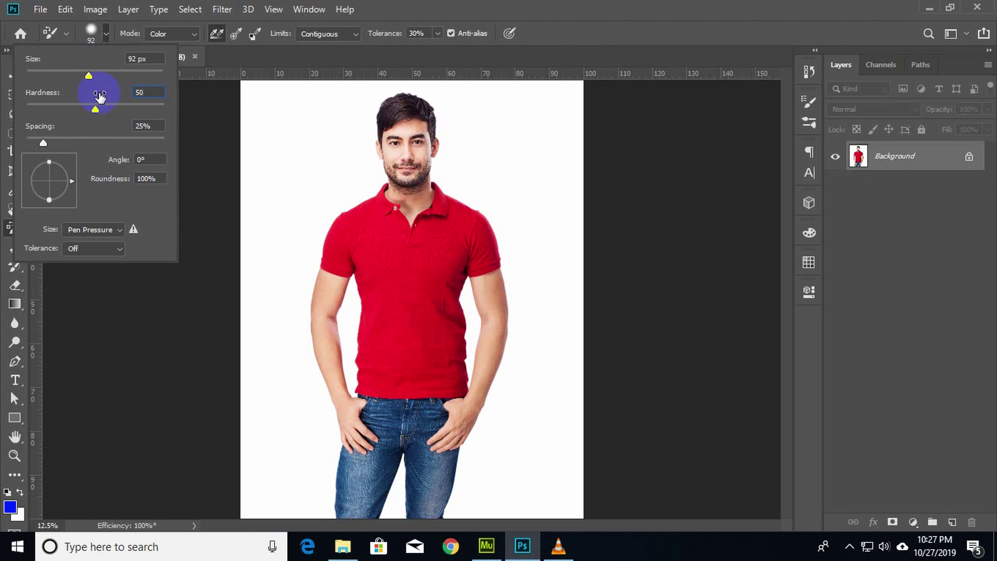
key("Return")
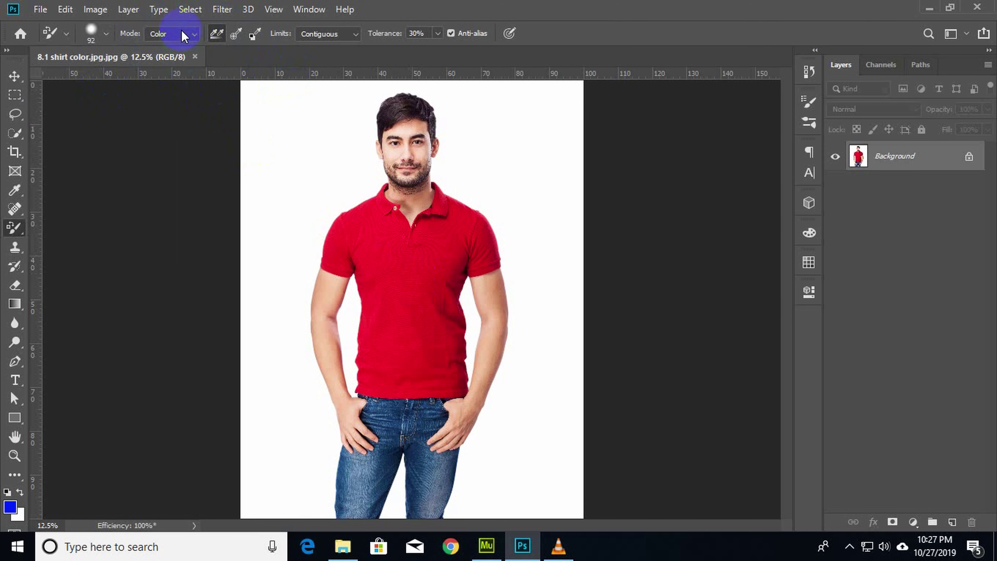
- Try Luminosity replacement mode with a test stroke on the shirt, then undo it
left_click(192, 35)
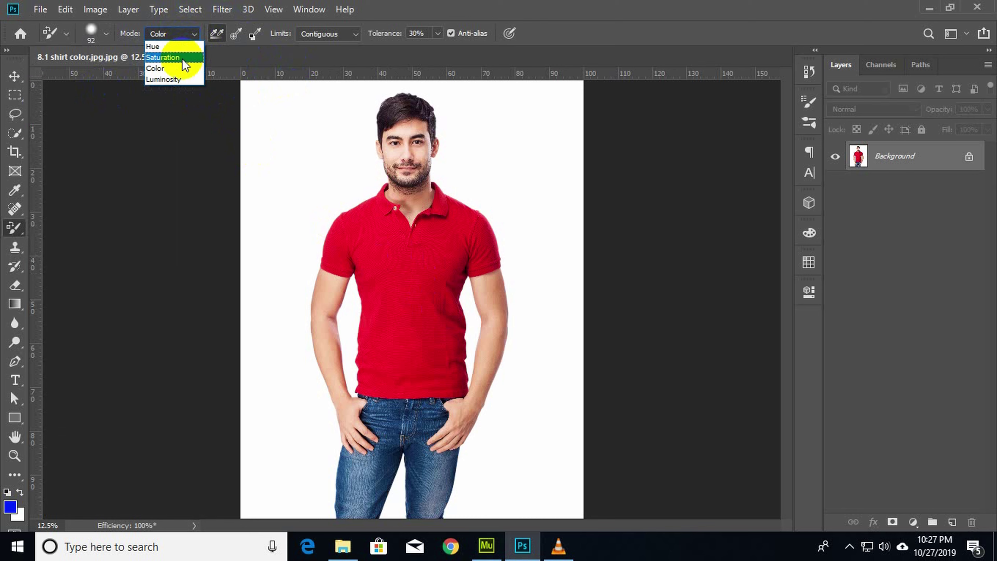
left_click(176, 78)
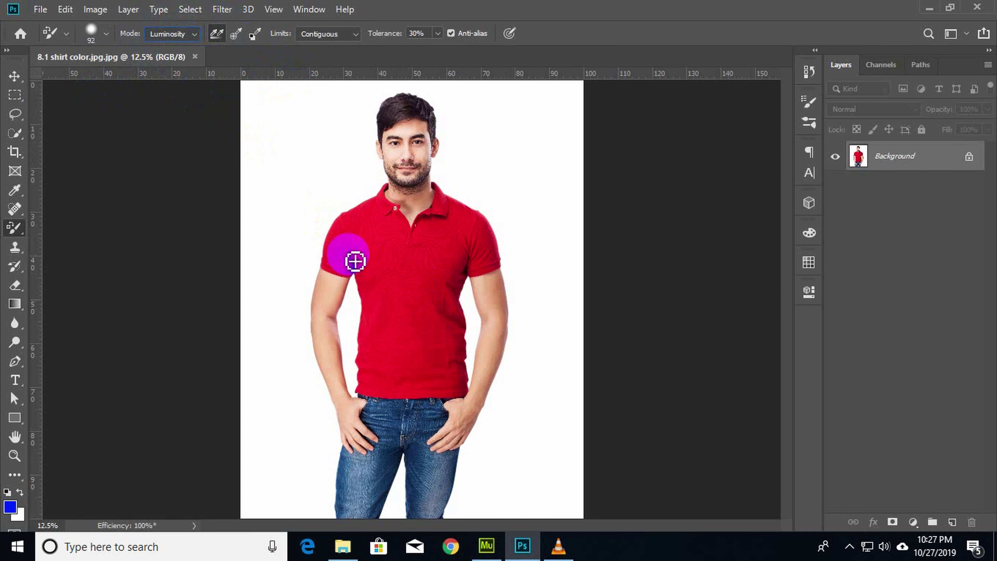
mouse_move(397, 263)
left_mouse_down()
mouse_move(433, 270)
mouse_move(378, 327)
left_mouse_up()
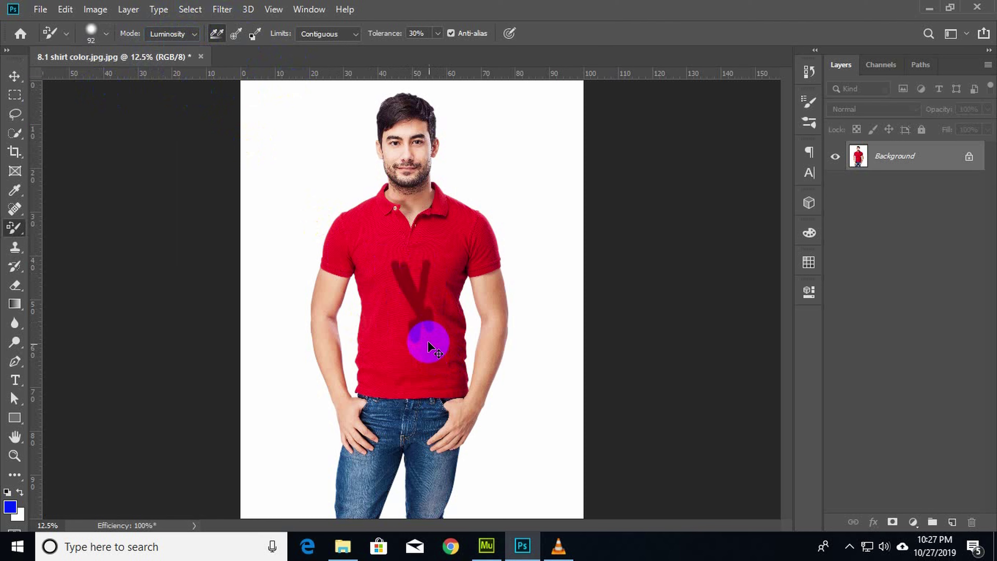
key("ctrl+z")
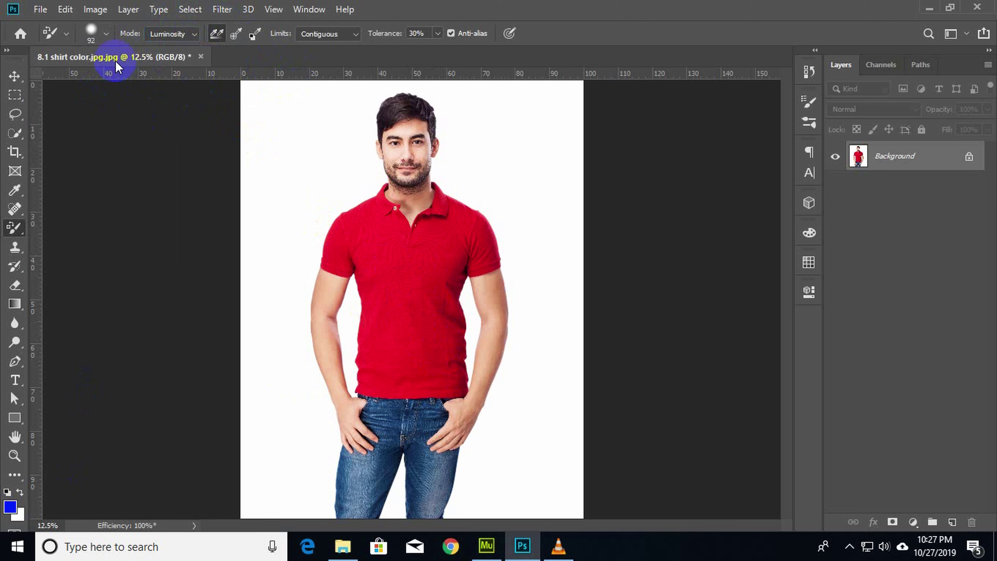
- Switch the replacement mode to Hue and enlarge the brush to 184 px
left_click(172, 34)
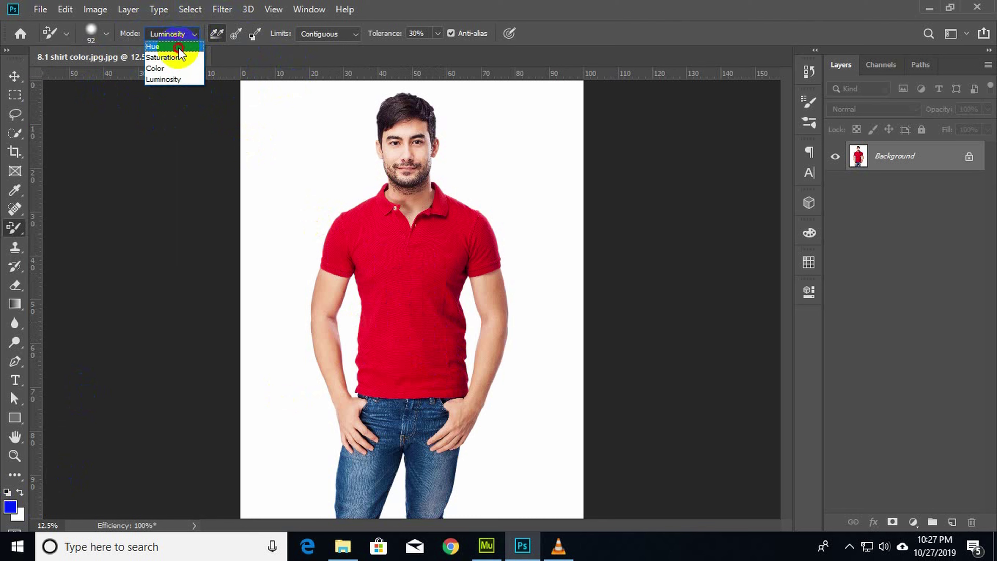
left_click(165, 46)
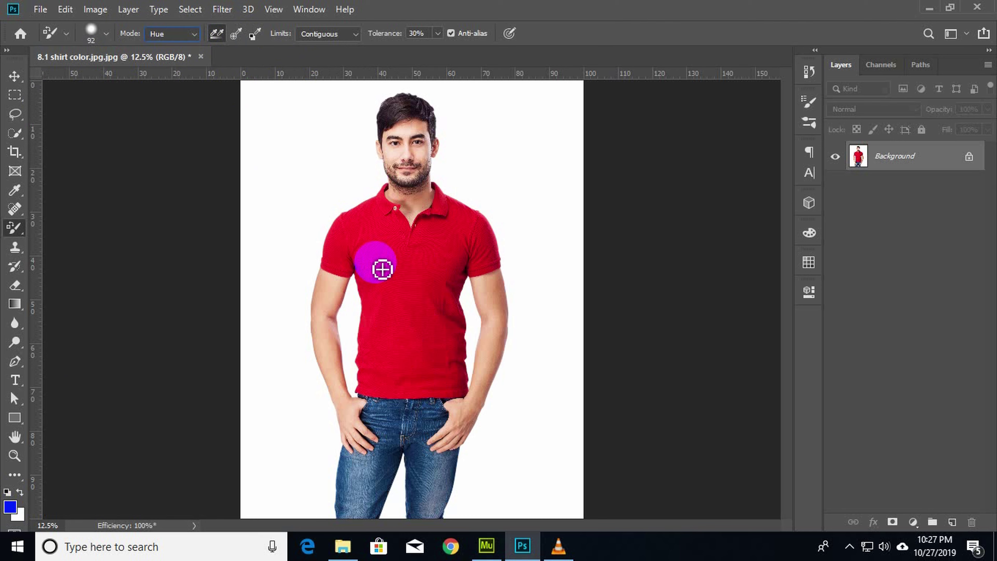
left_click(109, 33)
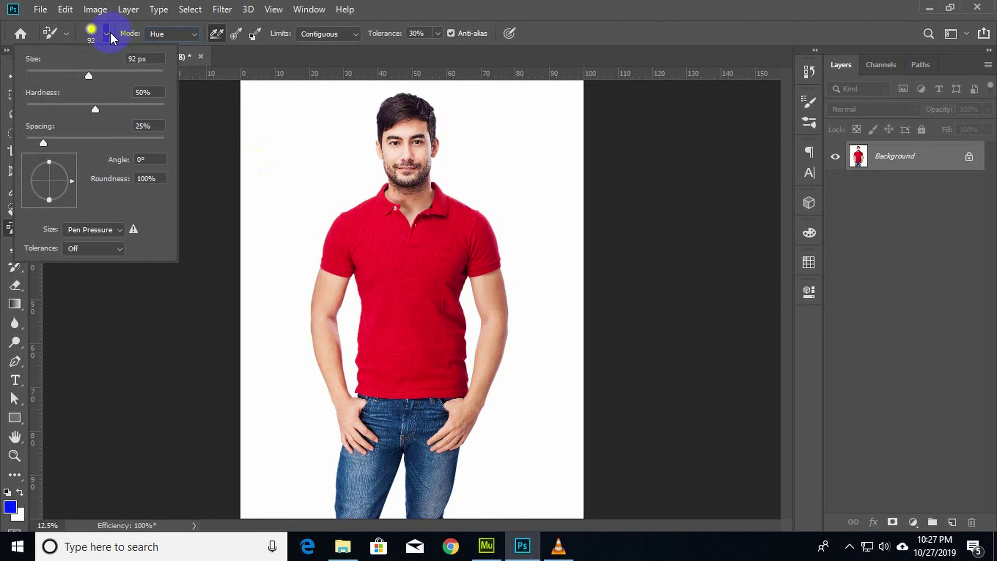
left_click_drag(91, 74, 120, 76)
left_click(421, 311)
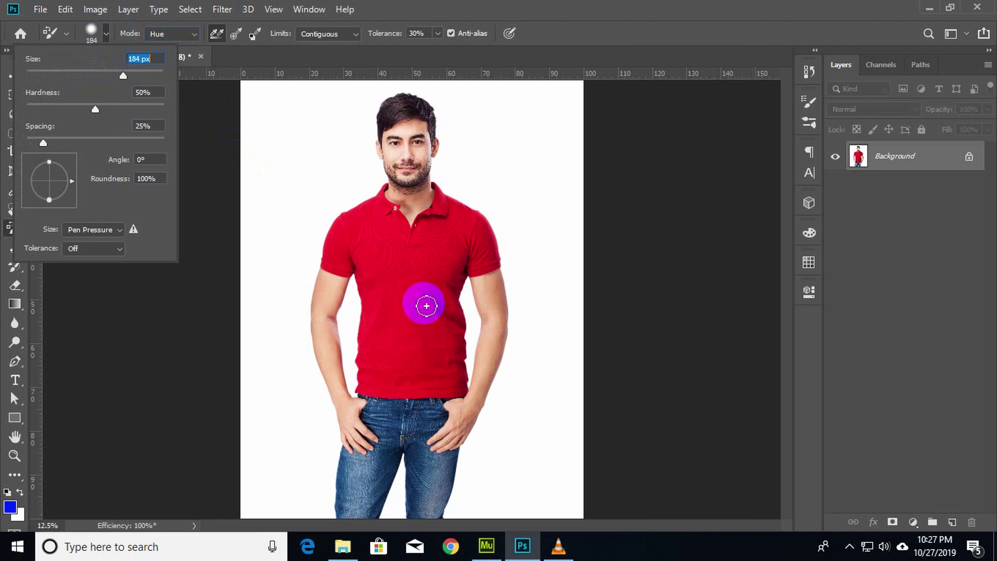
- Test-paint blue over the shirt's chest, keeping Hue as the mode
mouse_move(421, 311)
left_mouse_down()
mouse_move(387, 263)
mouse_move(422, 327)
mouse_move(399, 286)
mouse_move(434, 263)
mouse_move(356, 323)
mouse_move(436, 256)
mouse_move(389, 342)
mouse_move(439, 310)
mouse_move(400, 356)
mouse_move(447, 261)
mouse_move(433, 225)
mouse_move(445, 341)
left_mouse_up()
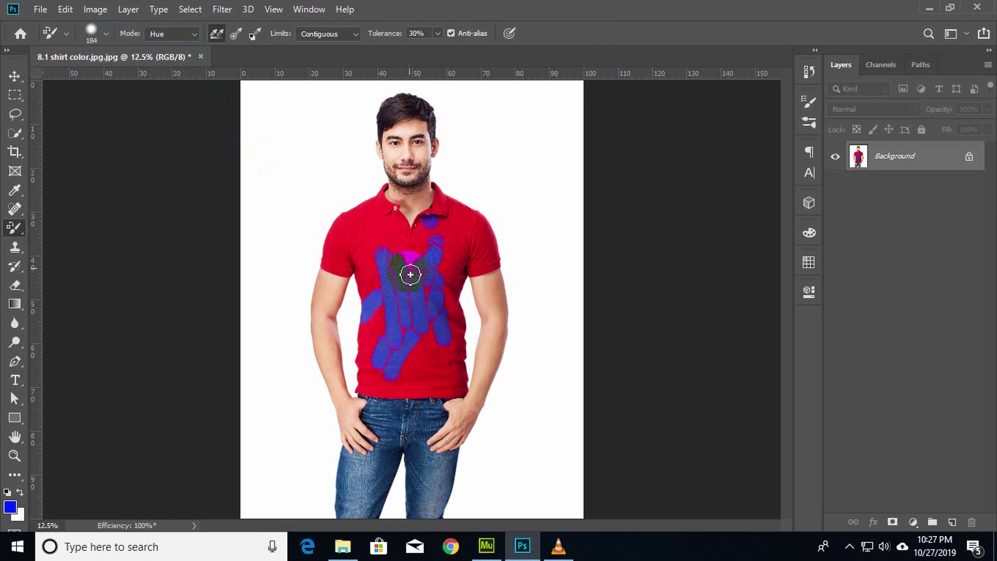
left_click(194, 34)
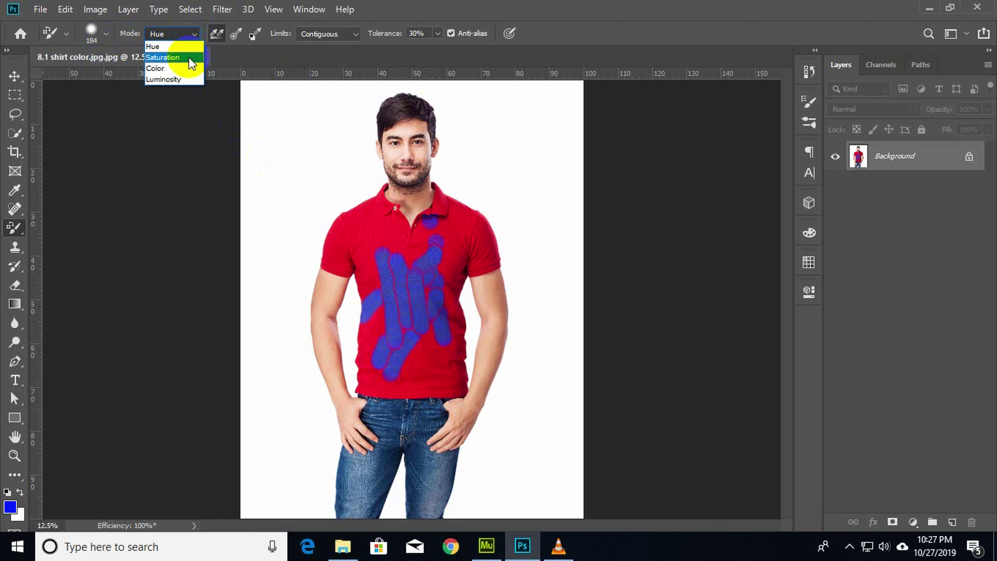
left_click(442, 236)
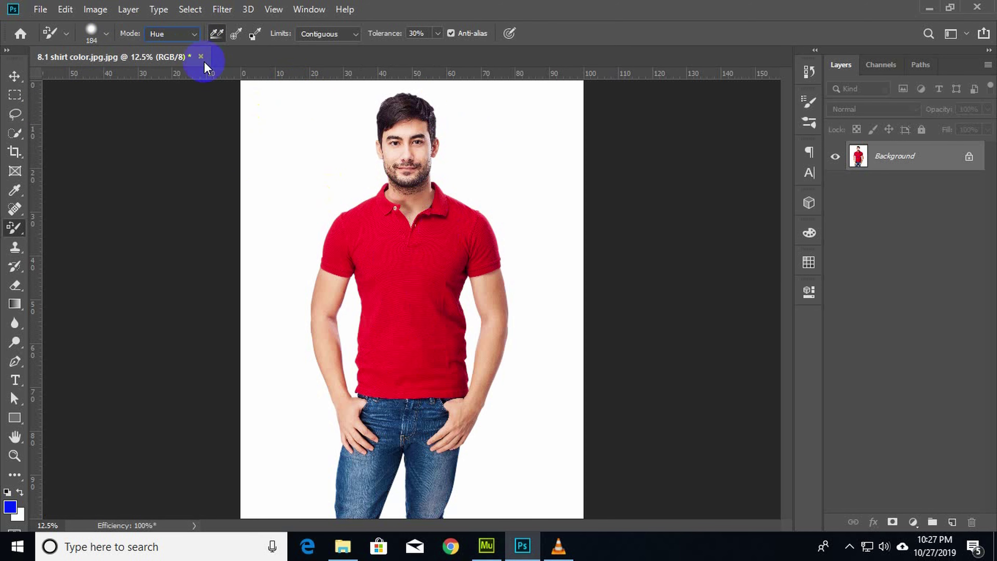
- Test Saturation replacement mode by painting over the shirt
left_click(192, 36)
left_click(186, 54)
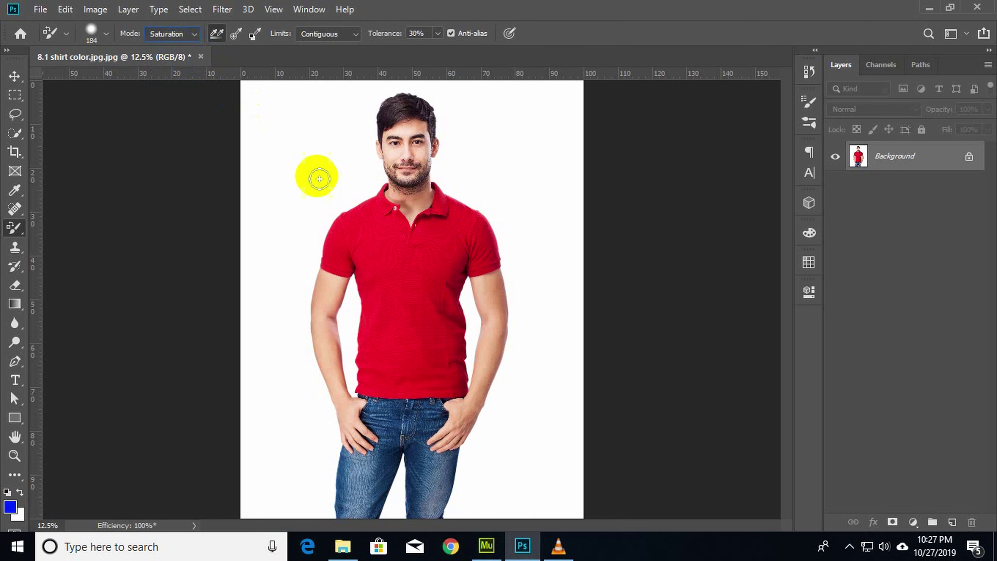
left_click(409, 277)
mouse_move(410, 278)
left_mouse_down()
mouse_move(412, 319)
mouse_move(432, 345)
mouse_move(372, 265)
left_mouse_up()
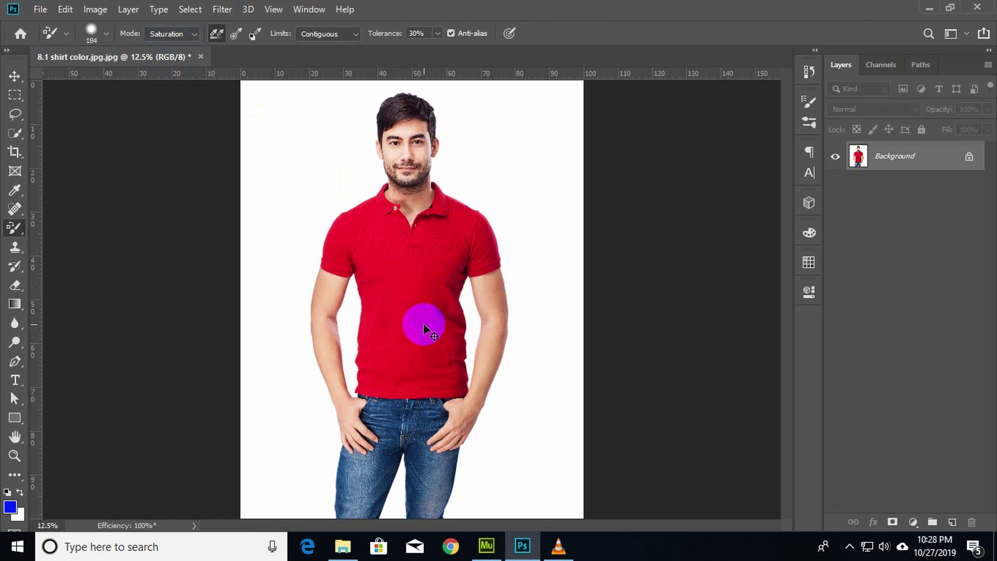
- Switch to Color replacement mode and repaint the shirt blue
left_click(190, 35)
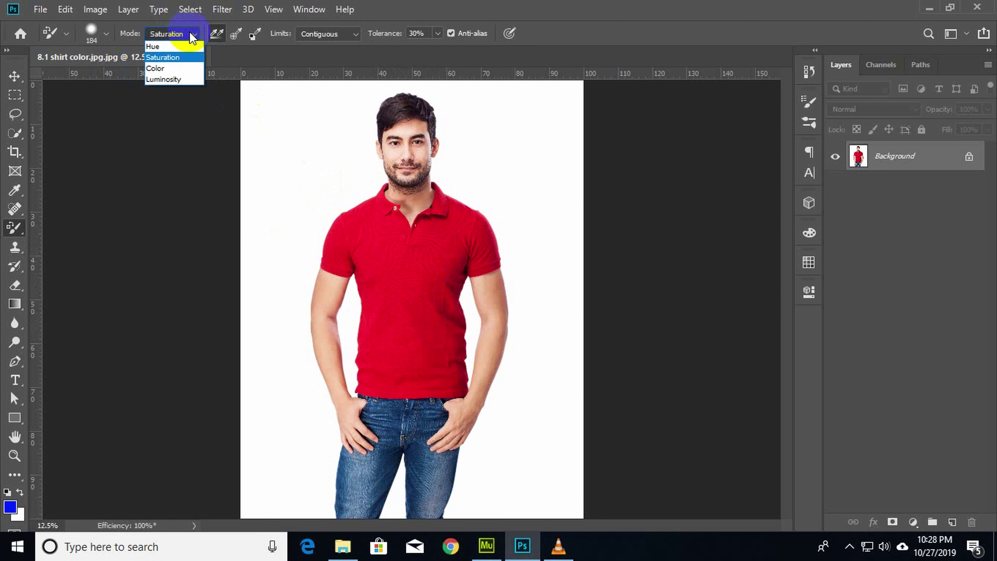
left_click(180, 71)
mouse_move(349, 241)
left_mouse_down()
mouse_move(398, 244)
mouse_move(384, 212)
mouse_move(357, 270)
mouse_move(388, 226)
mouse_move(375, 223)
mouse_move(379, 198)
mouse_move(390, 218)
left_mouse_up()
- Undo the trial blue repaint and the blue dab on the left shoulder
key("ctrl+z")
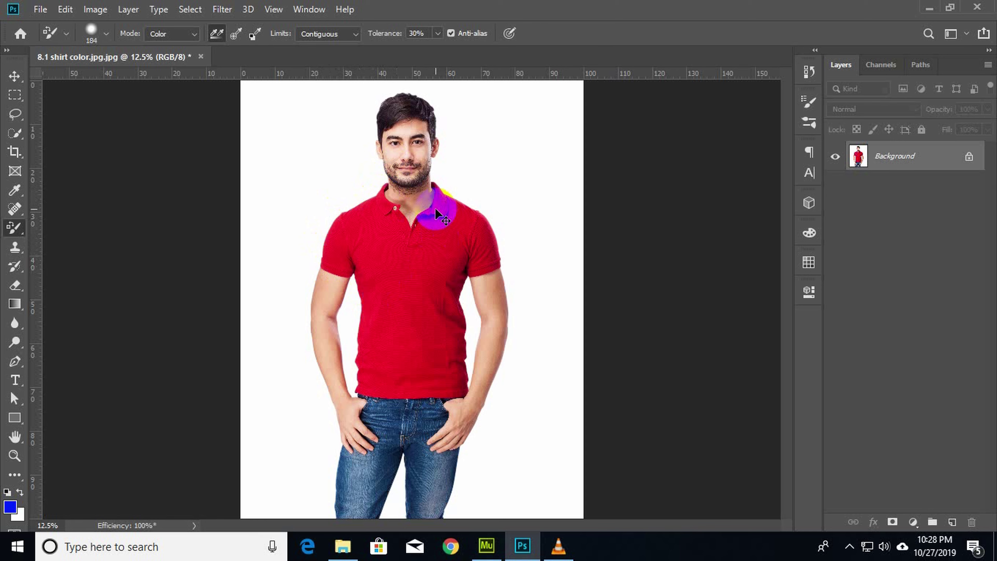
left_click(350, 222)
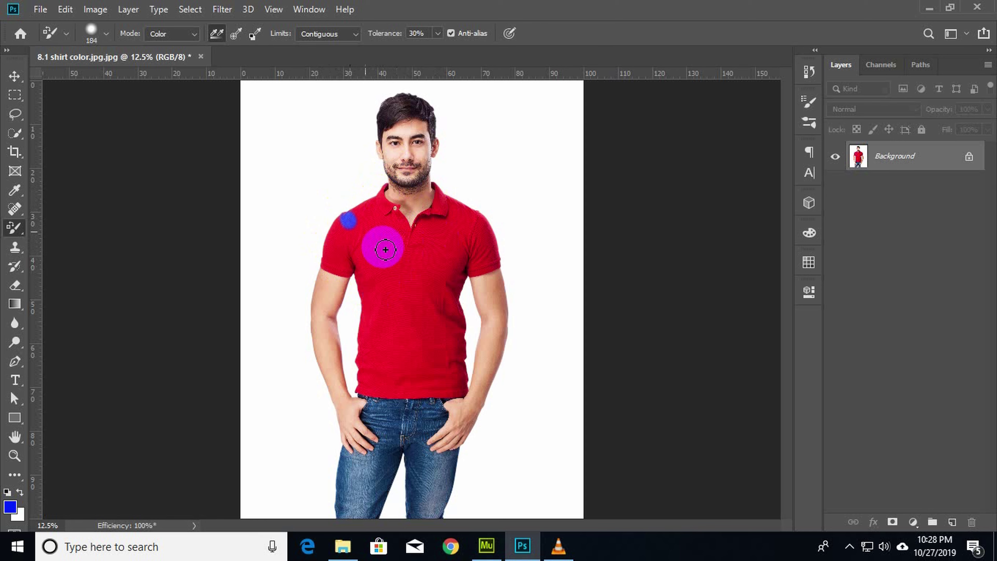
key("ctrl+z")
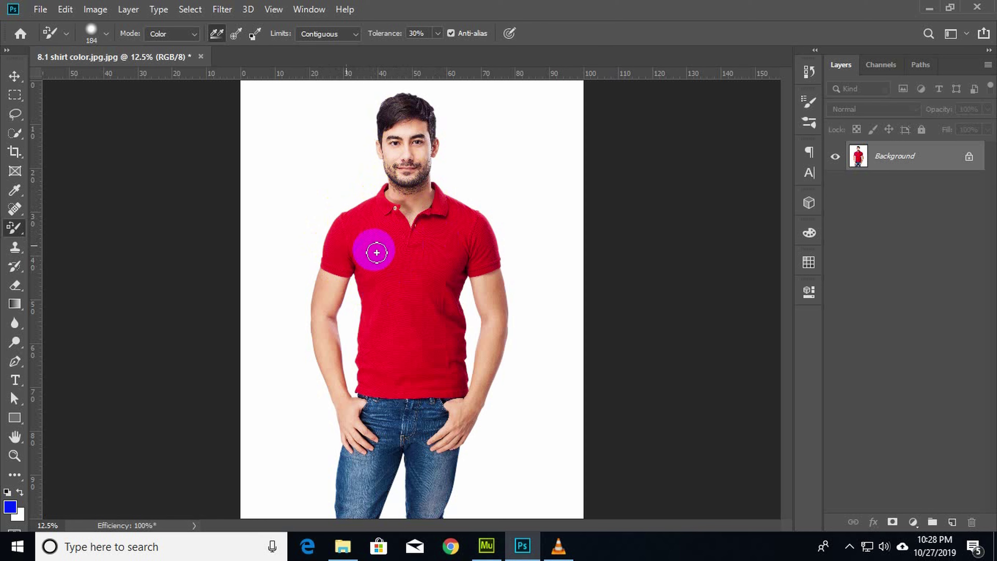
- Paint blue from the left shoulder over the upper chest to the collar with a smaller brush
mouse_move(344, 213)
left_mouse_down()
mouse_move(412, 345)
mouse_move(362, 222)
mouse_move(417, 321)
mouse_move(416, 293)
left_mouse_up()
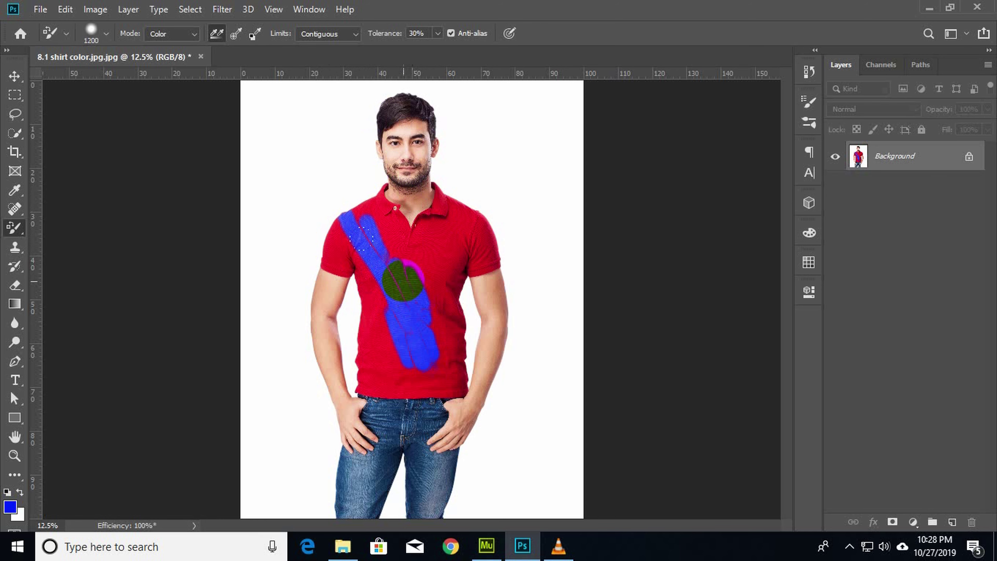
key("bracketleft")
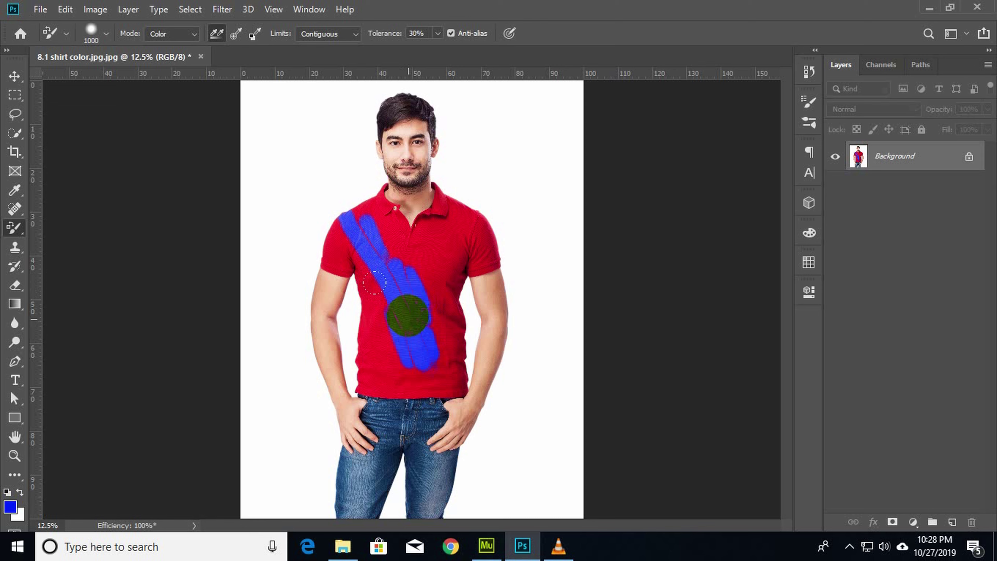
left_click_drag(397, 249, 385, 232)
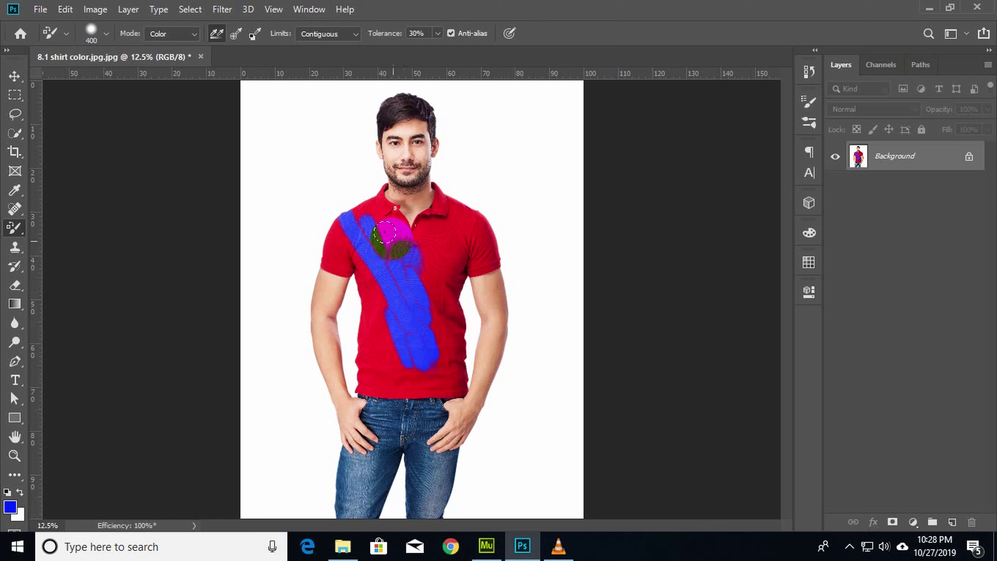
mouse_move(417, 263)
left_mouse_down()
mouse_move(379, 213)
mouse_move(404, 266)
mouse_move(363, 201)
mouse_move(389, 291)
left_mouse_up()
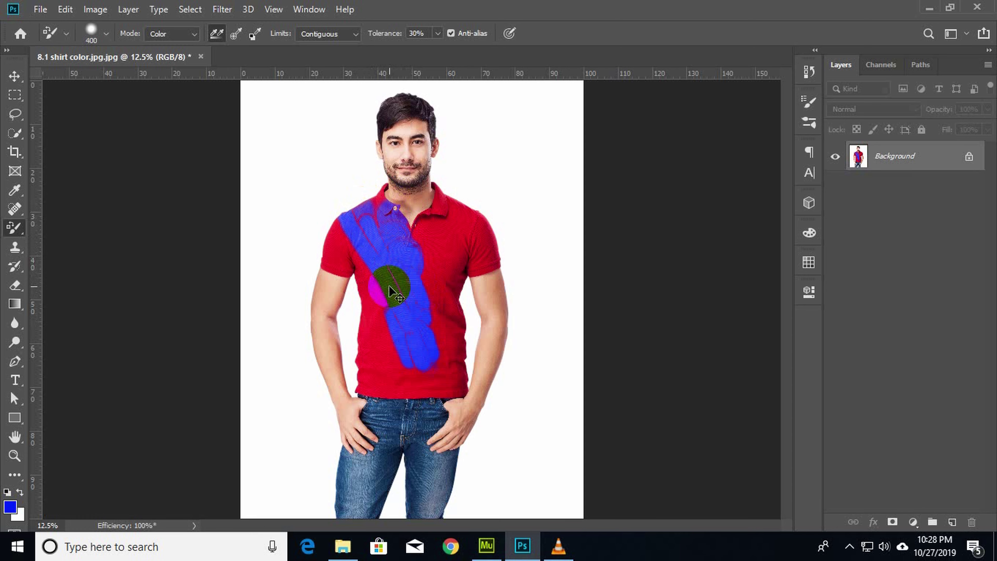
- Zoom in and paint the red streak in the blue stripe with a smaller brush
scroll(390, 287, "up", 2)
scroll(390, 286, "up", 1)
scroll(389, 285, "up", 2)
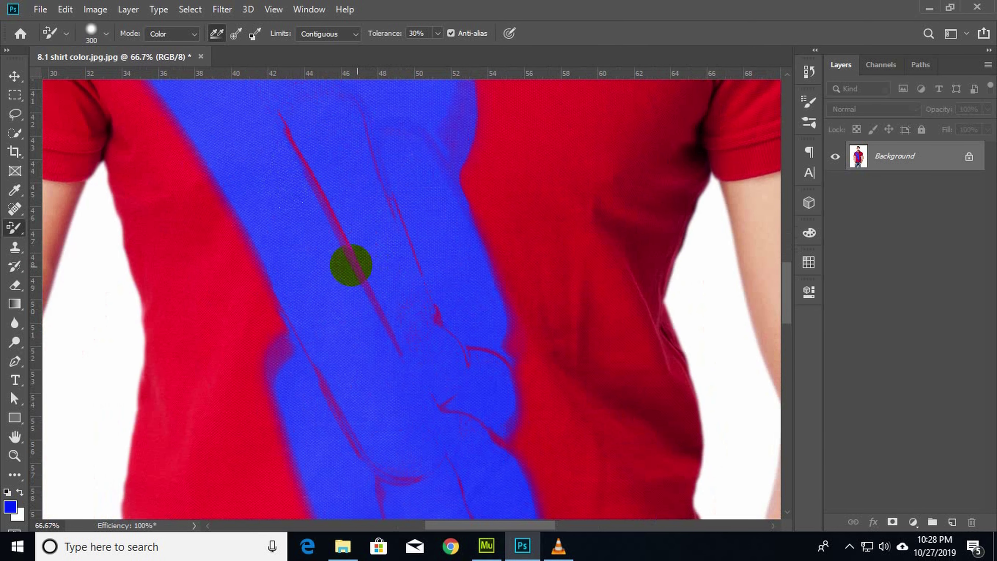
key("bracketleft")
key("bracketleft")
key("bracketleft")
mouse_move(296, 149)
left_mouse_down()
mouse_move(340, 210)
mouse_move(339, 235)
mouse_move(356, 261)
mouse_move(342, 209)
mouse_move(353, 274)
mouse_move(414, 373)
left_mouse_up()
key("bracketleft")
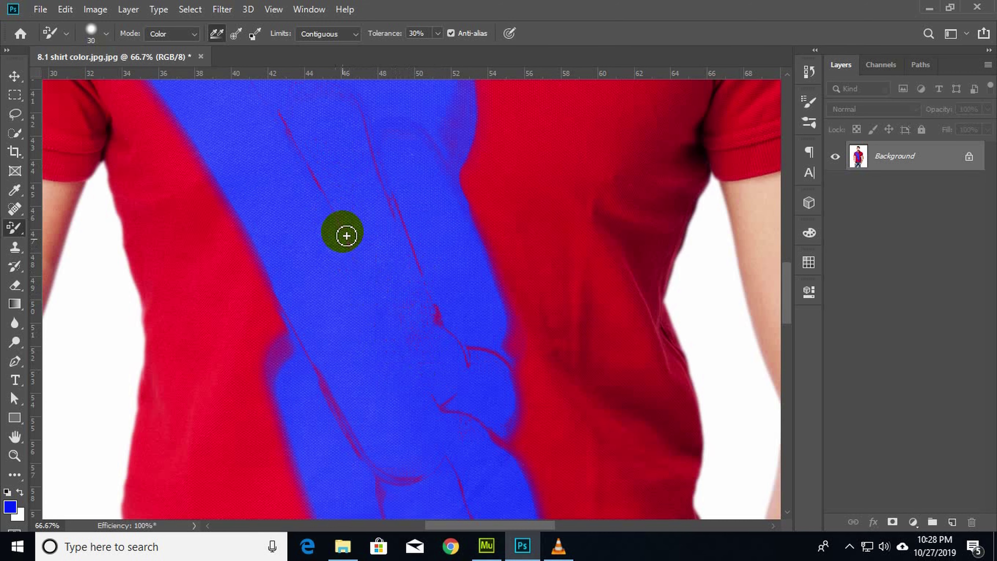
- Recolour the remaining red streaks blue with Tolerance raised to 100%
scroll(341, 232, "up", 3)
scroll(332, 225, "up", 3)
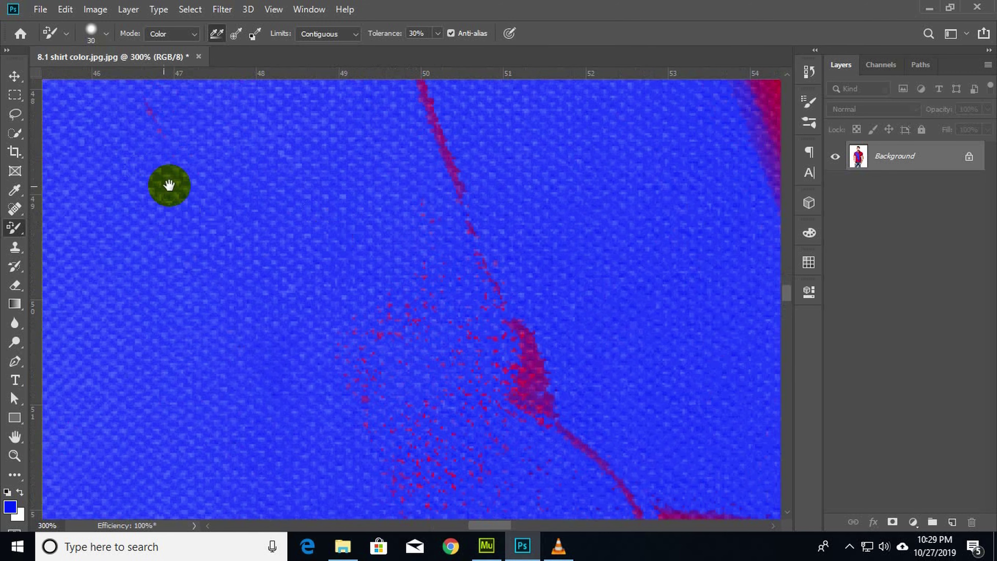
left_click_drag(167, 185, 387, 498)
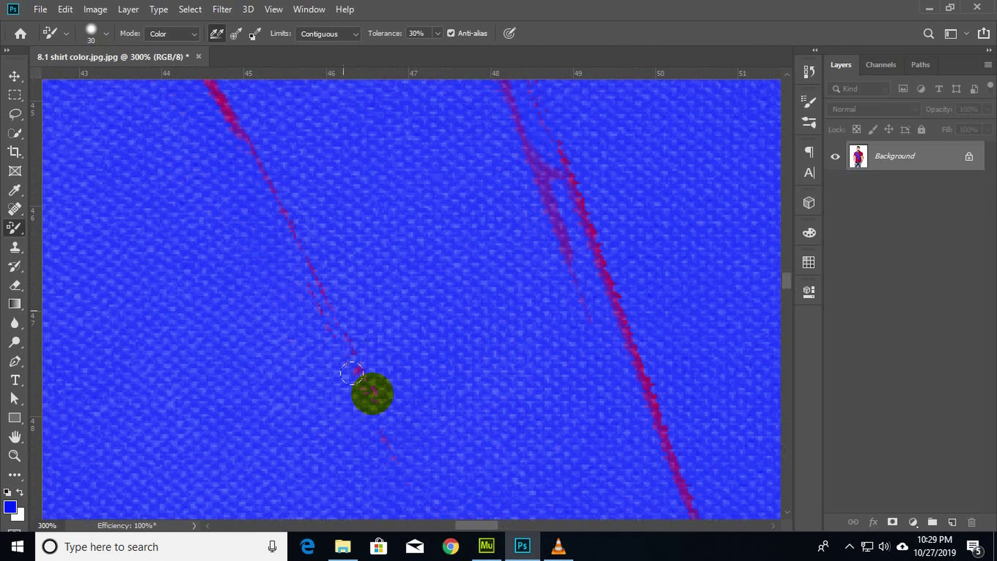
left_click_drag(382, 419, 271, 142)
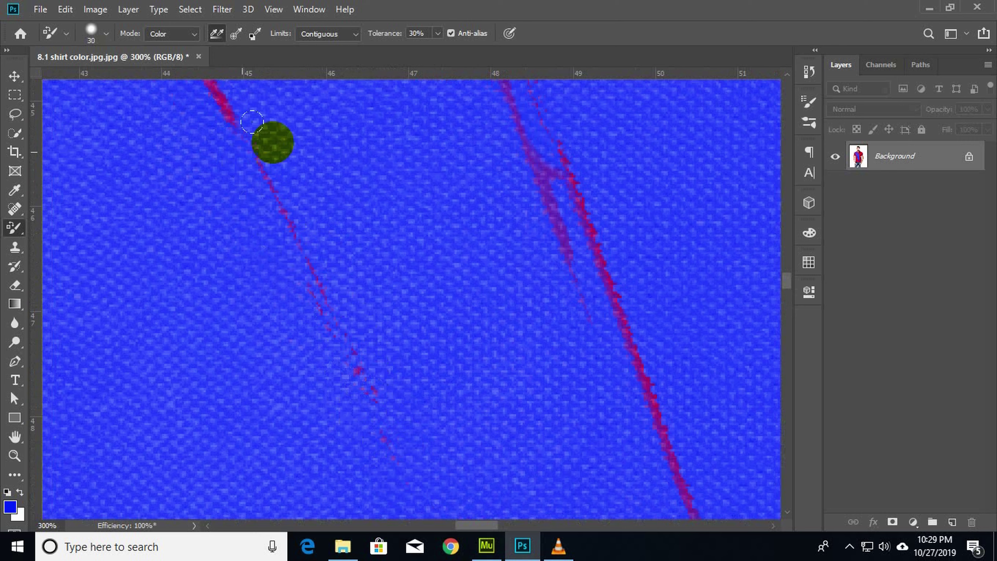
left_click(488, 58)
mouse_move(347, 346)
left_mouse_down()
mouse_move(297, 268)
mouse_move(318, 235)
left_mouse_up()
- Zoom out, fix the streak by the placket, and paint most of the shirt blue
key("ctrl+minus")
key("ctrl+minus")
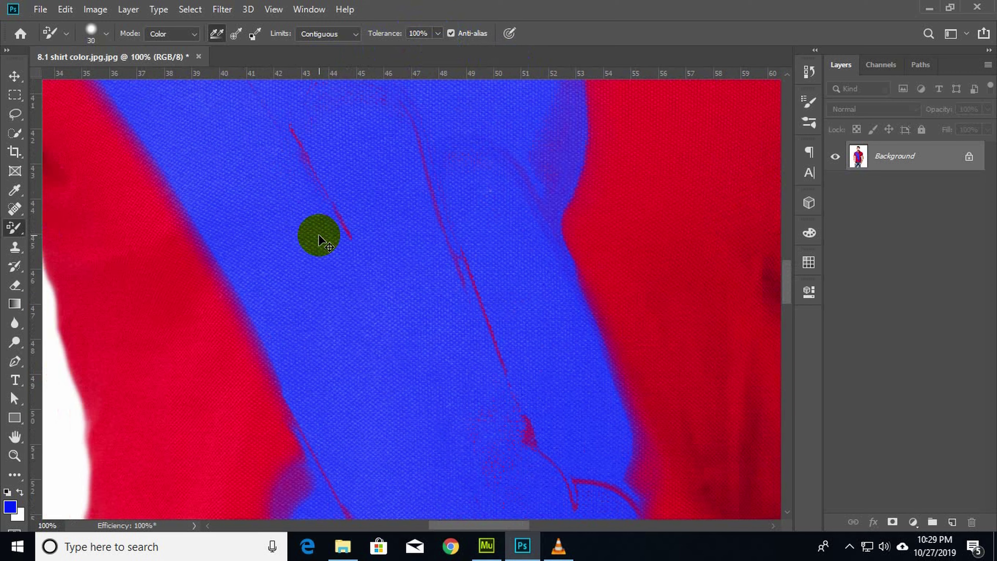
key("ctrl+minus")
left_click_drag(366, 247, 373, 263)
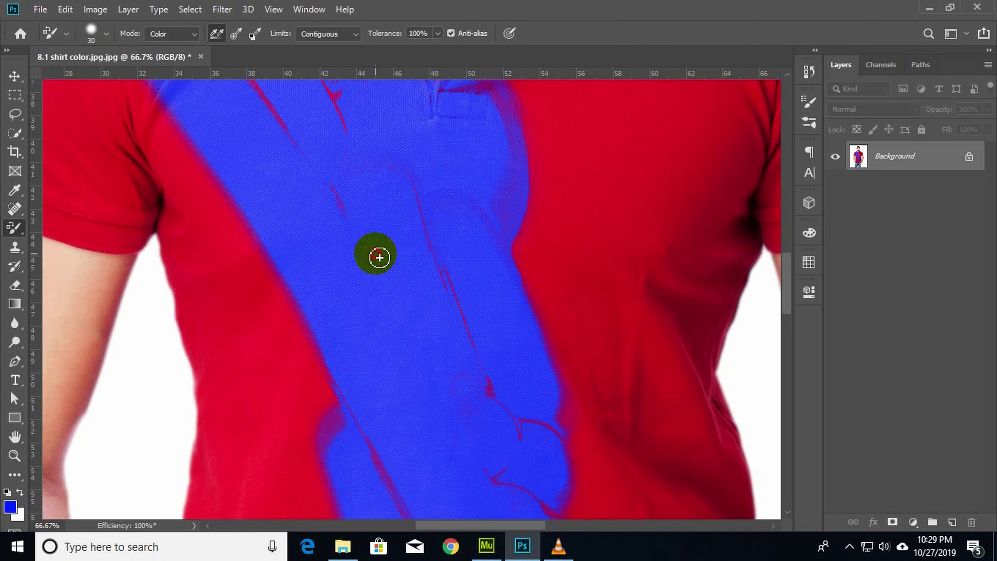
scroll(429, 276, "up", 2)
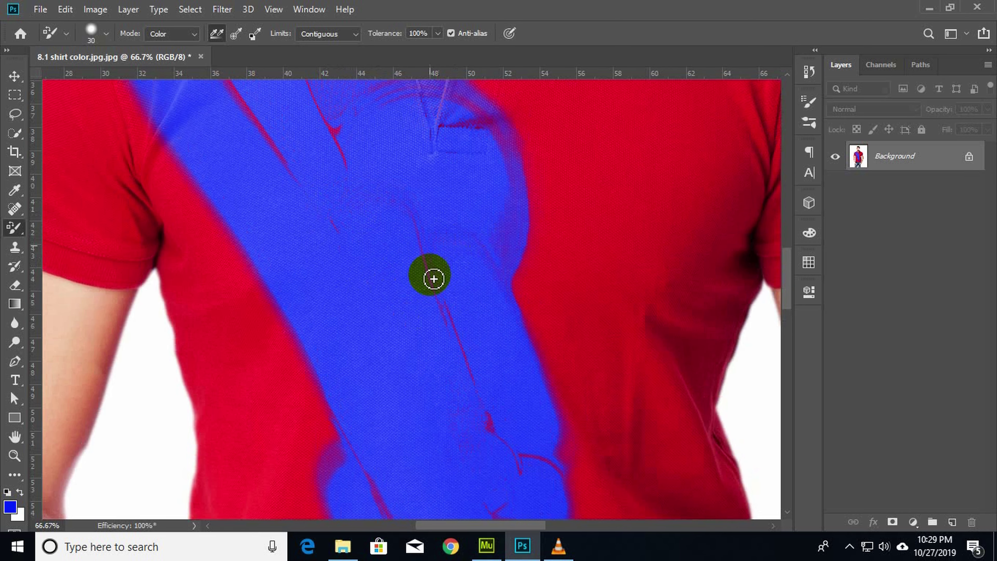
scroll(432, 281, "up", 1)
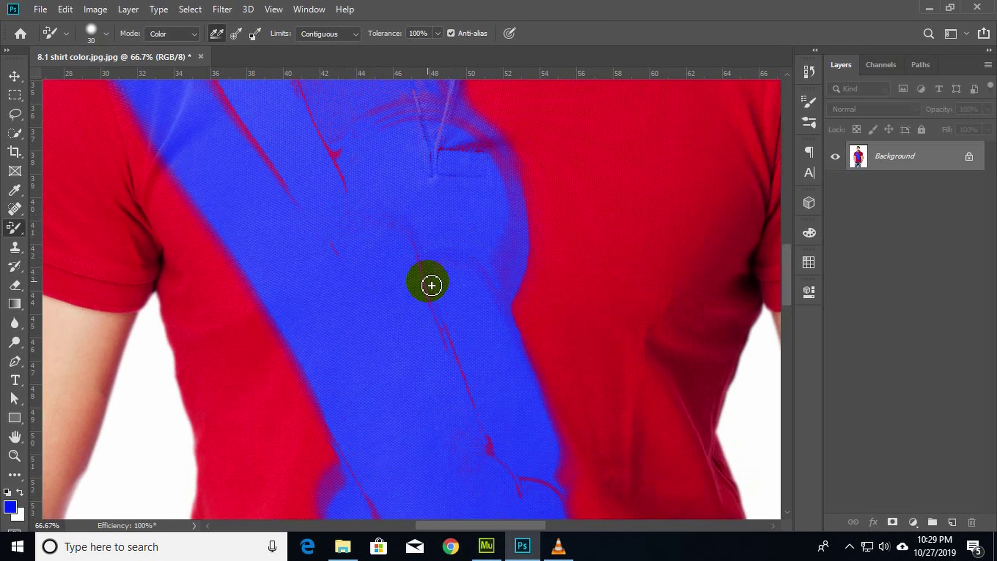
key("ctrl+minus")
key("ctrl+minus")
key("ctrl+minus")
key("ctrl+minus")
mouse_move(400, 390)
left_mouse_down()
mouse_move(433, 407)
mouse_move(462, 276)
mouse_move(489, 218)
mouse_move(380, 222)
mouse_move(364, 258)
mouse_move(323, 222)
mouse_move(311, 267)
left_mouse_up()
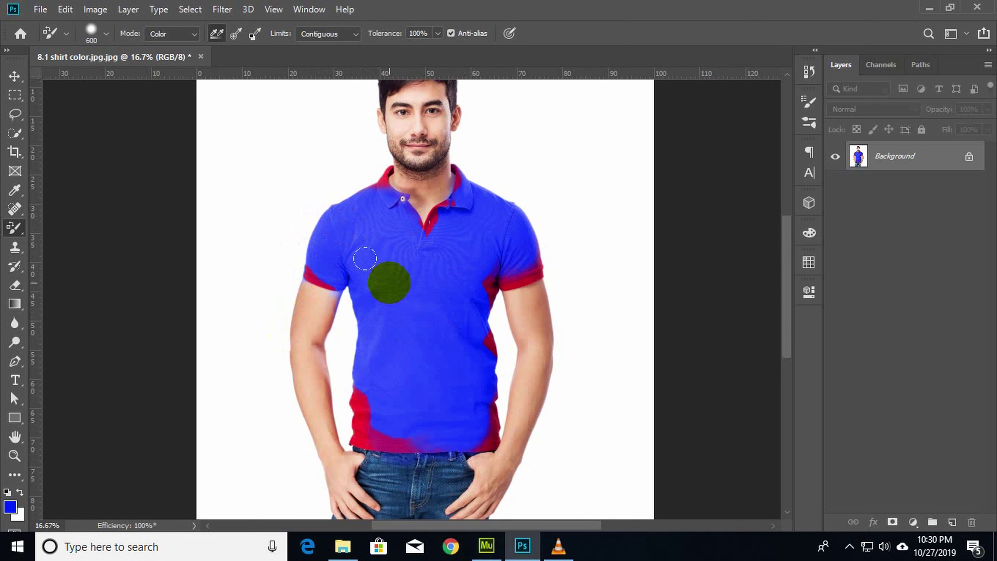
- Paint the left sleeve band, collar edges, placket and right sleeve hem blue
key("ctrl+plus")
key("ctrl+plus")
key("ctrl+plus")
left_click_drag(473, 477, 487, 483)
mouse_move(276, 407)
left_mouse_down()
mouse_move(314, 429)
mouse_move(325, 311)
mouse_move(325, 341)
left_mouse_up()
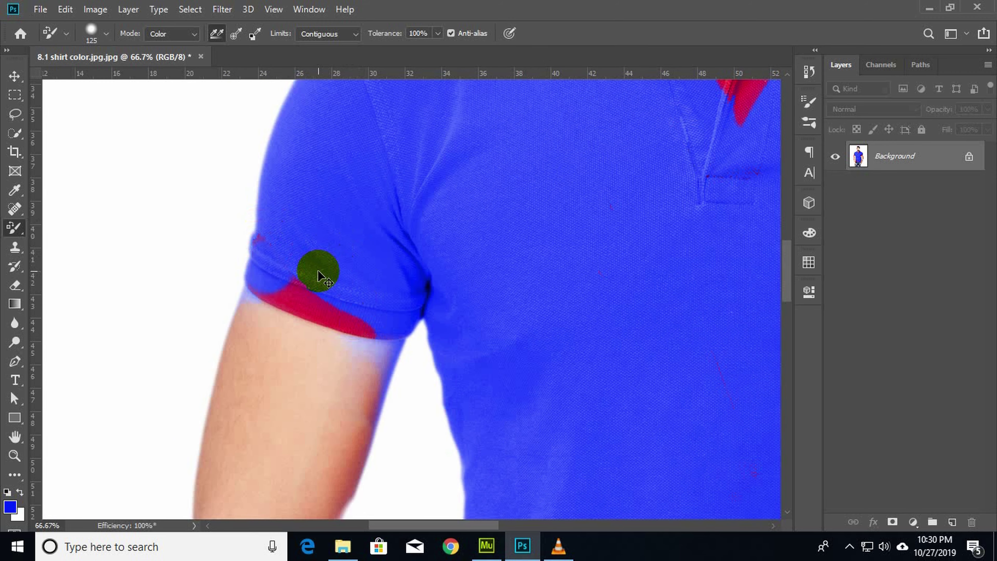
left_click_drag(315, 271, 289, 323)
mouse_move(284, 235)
left_mouse_down()
mouse_move(345, 179)
mouse_move(545, 345)
mouse_move(538, 429)
left_mouse_up()
mouse_move(538, 142)
left_mouse_down()
mouse_move(449, 301)
mouse_move(460, 254)
left_mouse_up()
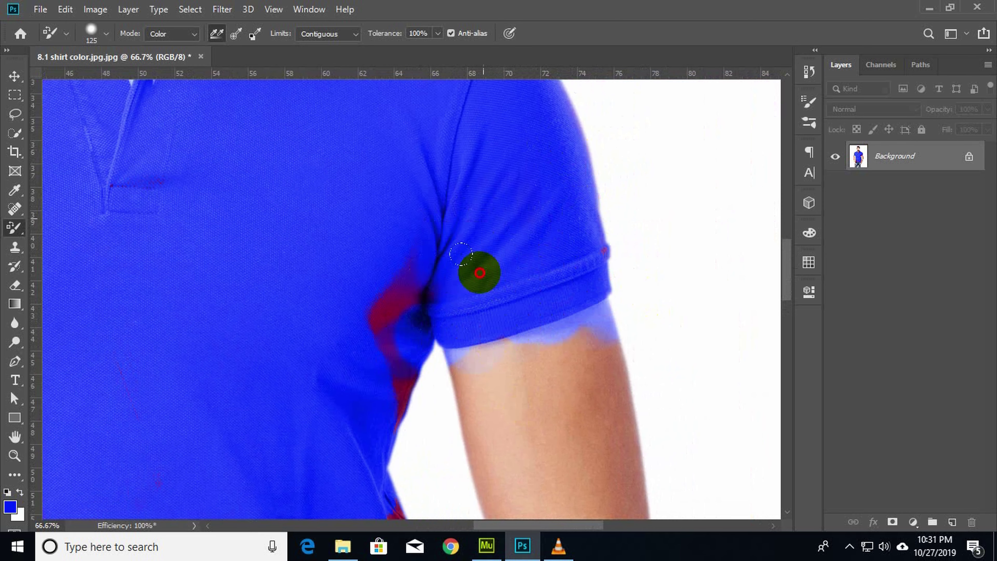
- Recolour the red hem and shirt side blue, then zoom out to check the whole shirt
scroll(277, 149, "down", 5)
scroll(415, 298, "down", 5)
key("bracketleft")
key("bracketleft")
key("bracketleft")
mouse_move(427, 333)
left_mouse_down()
mouse_move(425, 379)
mouse_move(400, 418)
left_mouse_up()
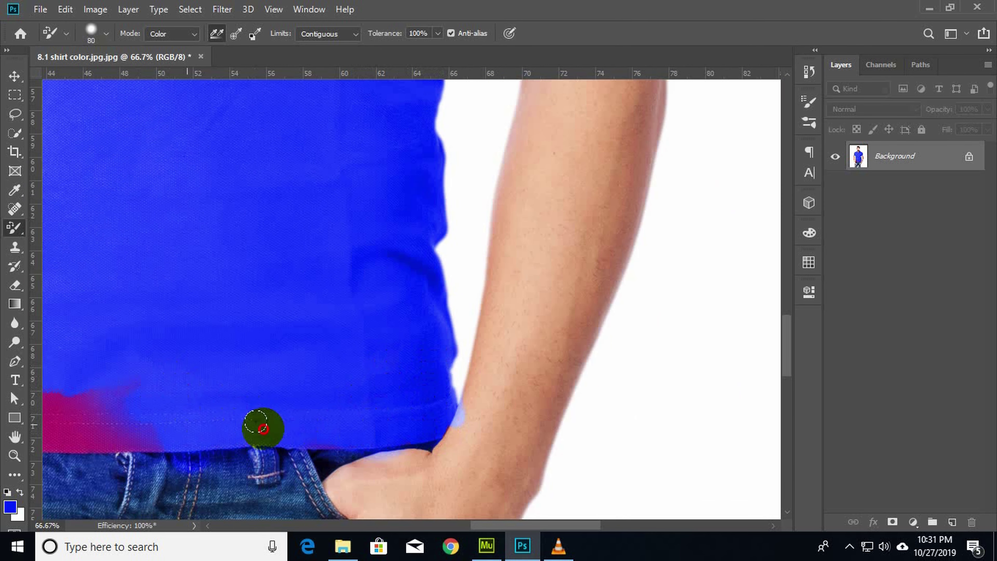
scroll(256, 423, "left", 5)
key("bracketright")
key("bracketright")
key("bracketright")
mouse_move(545, 431)
left_mouse_down()
mouse_move(434, 310)
mouse_move(362, 392)
mouse_move(518, 401)
mouse_move(612, 356)
left_mouse_up()
key("ctrl+minus")
key("ctrl+minus")
key("ctrl+minus")
key("ctrl+minus")
key("ctrl+minus")
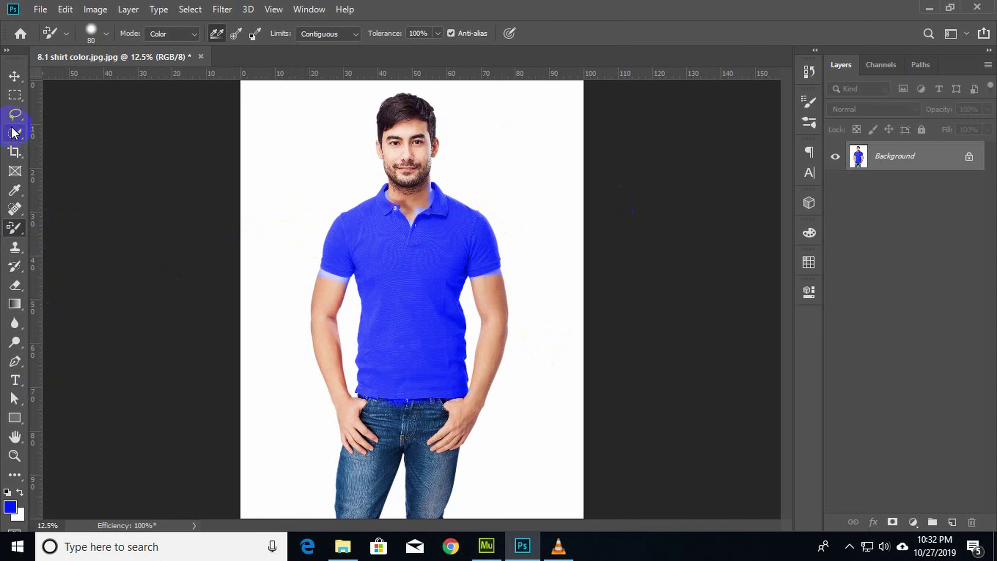
- Sample the man's arm skin tone as the foreground colour with the Eyedropper
left_click(7, 190)
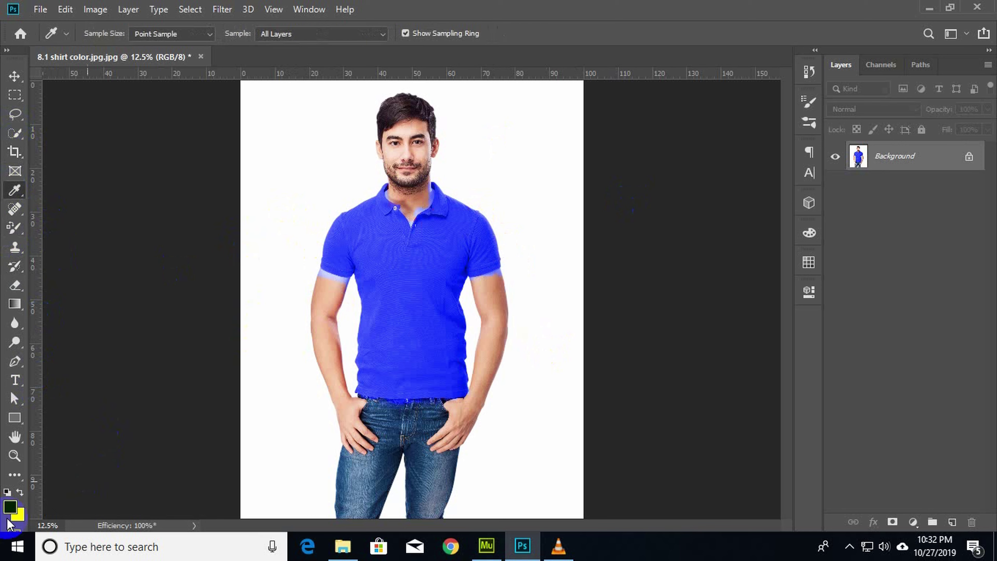
left_click(14, 507)
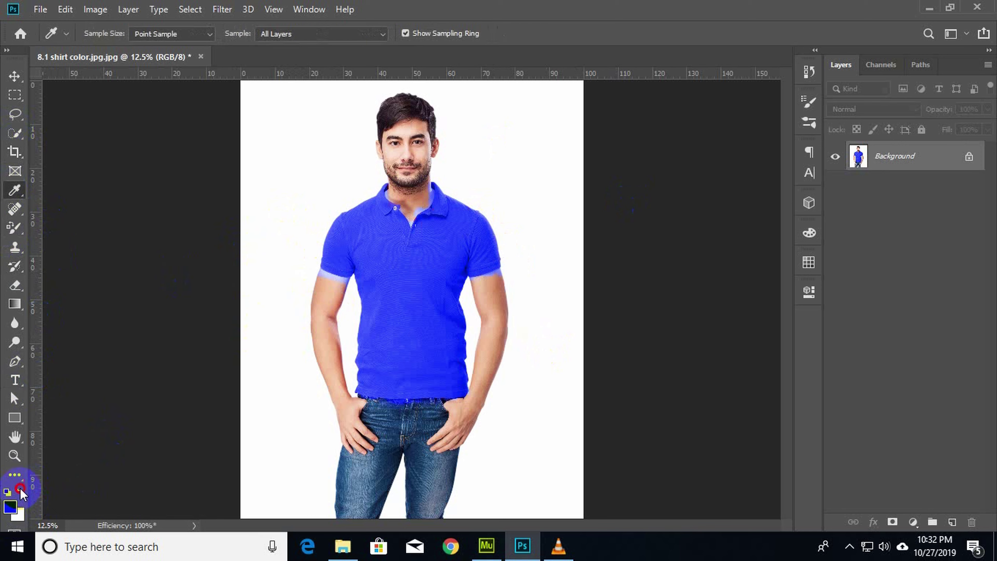
left_click(327, 296)
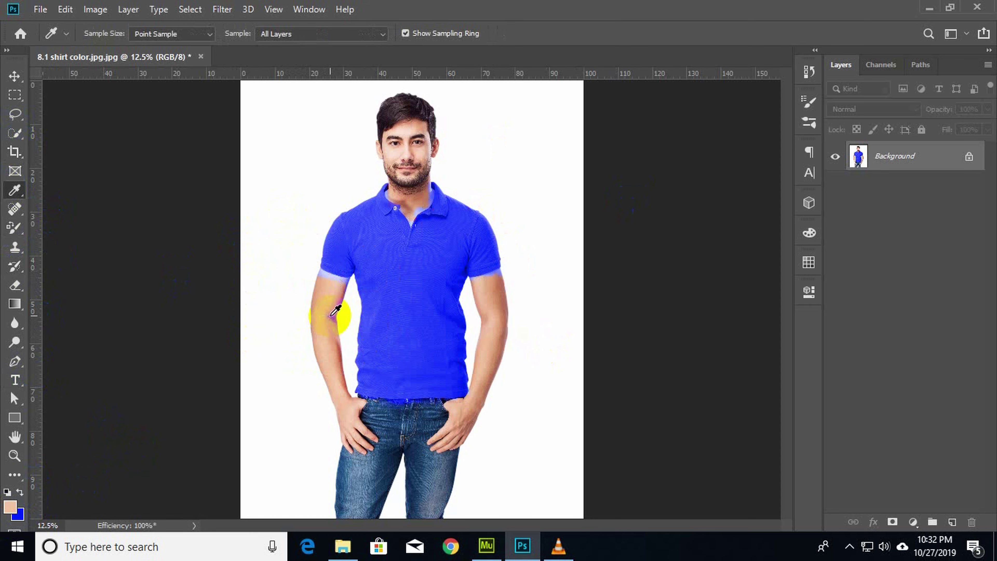
scroll(329, 318, "up", 4)
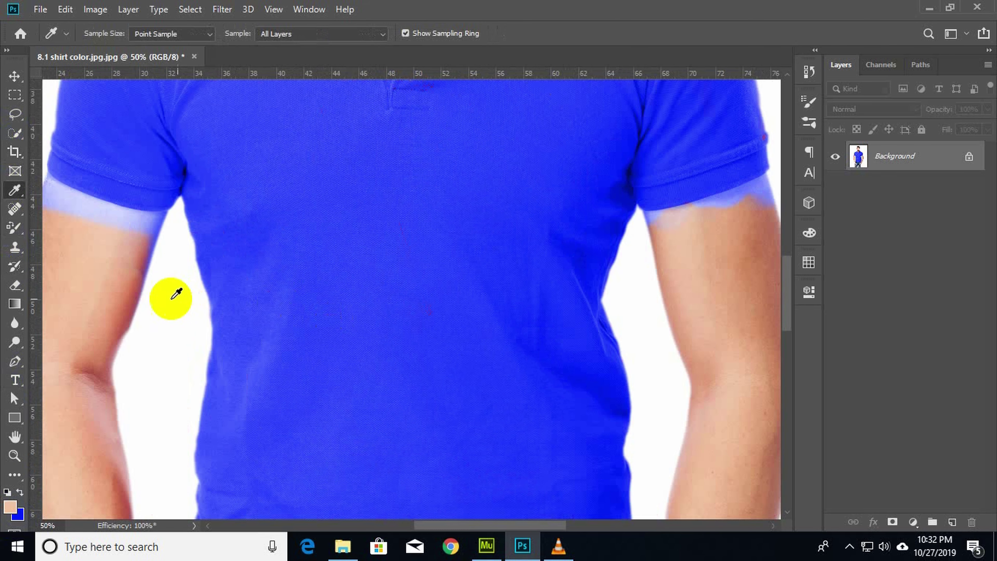
- Paint the pale bands on both arms back to skin tone
key("b")
left_click_drag(118, 219, 145, 238)
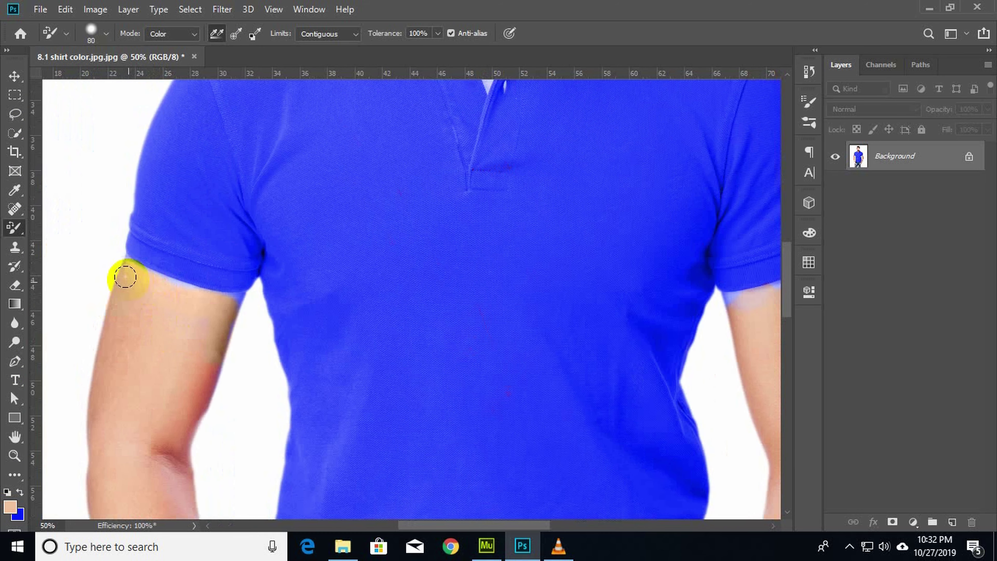
scroll(144, 305, "right", 5)
mouse_move(432, 287)
left_mouse_down()
mouse_move(487, 301)
mouse_move(389, 290)
left_mouse_up()
scroll(296, 423, "up", 5)
scroll(296, 422, "left", 2)
scroll(267, 445, "up", 3)
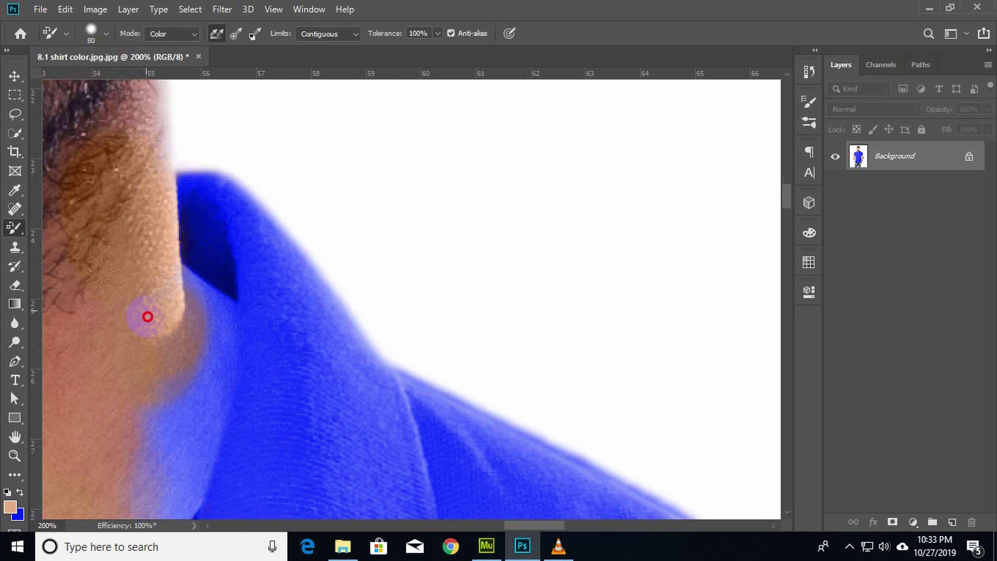
- With a smaller brush, repaint the blue and lavender spill on the neck skin-coloured
key("bracketleft")
key("bracketleft")
key("bracketleft")
left_click_drag(220, 312, 211, 341)
scroll(165, 433, "down", 5)
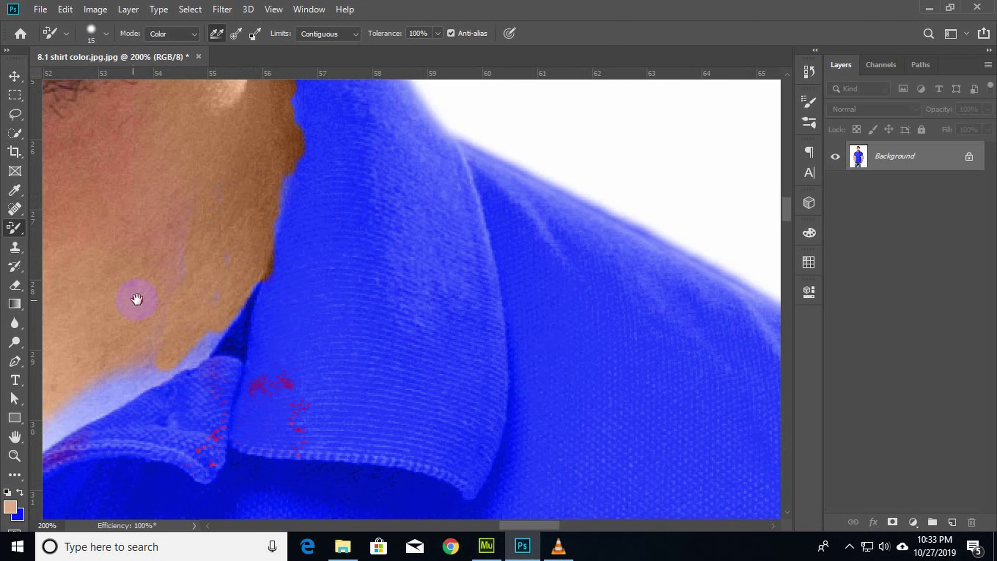
scroll(136, 297, "left", 4)
left_click(364, 274)
left_click_drag(364, 274, 200, 382)
scroll(259, 311, "down", 4)
scroll(259, 311, "left", 4)
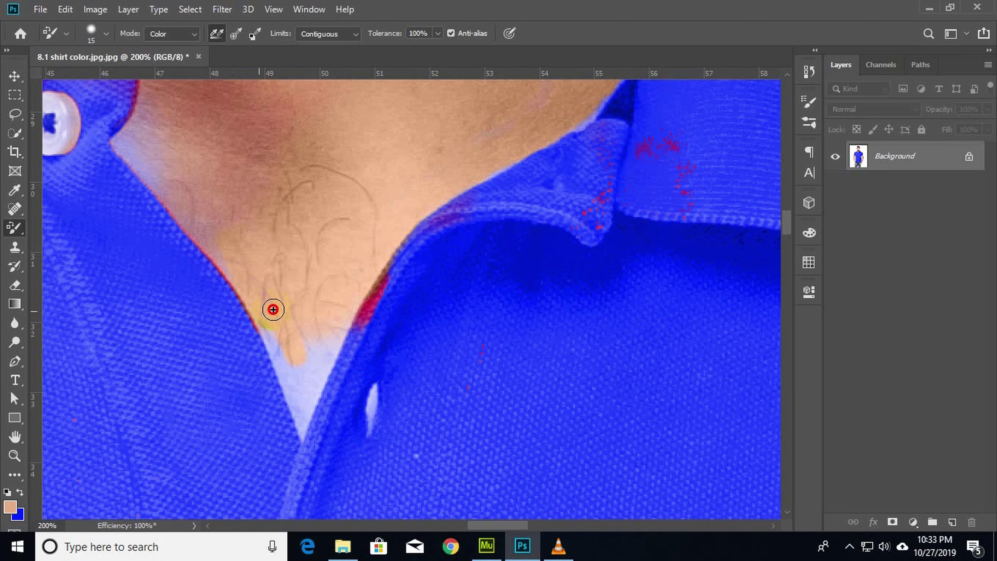
left_click_drag(272, 309, 294, 354)
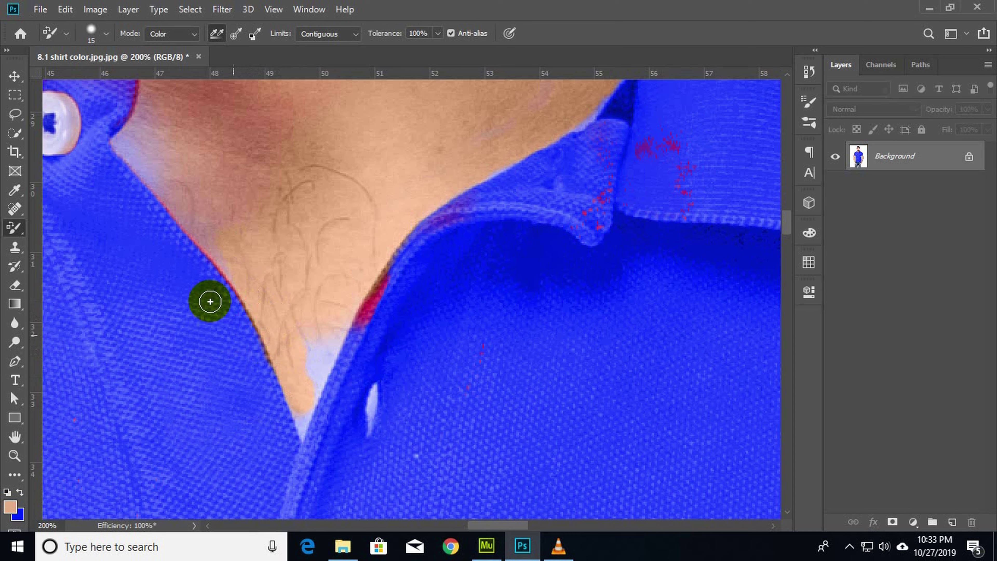
left_click_drag(337, 325, 289, 427)
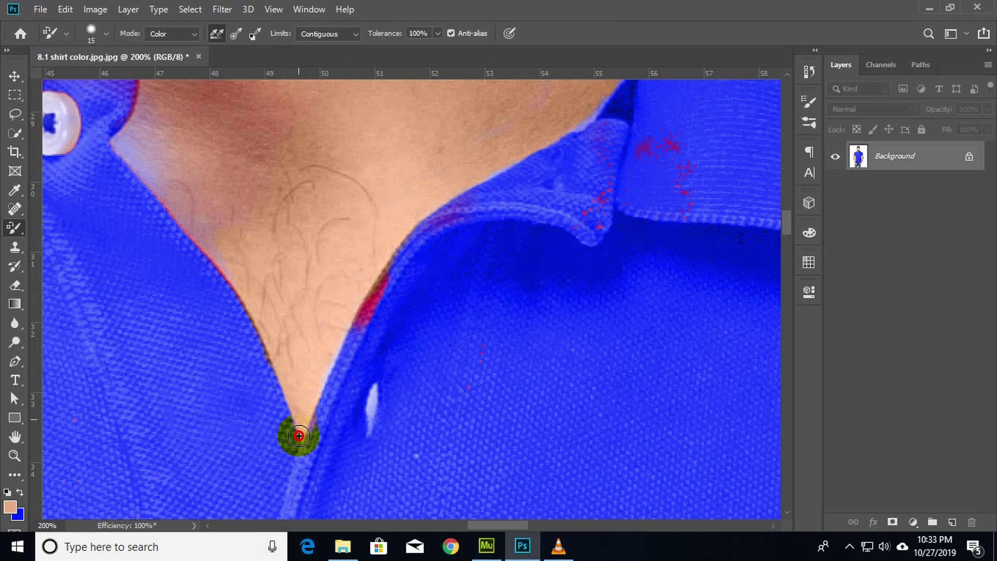
- Repaint the blue patches and purple fringe beside the collar in skin colour
left_click_drag(277, 241, 348, 403)
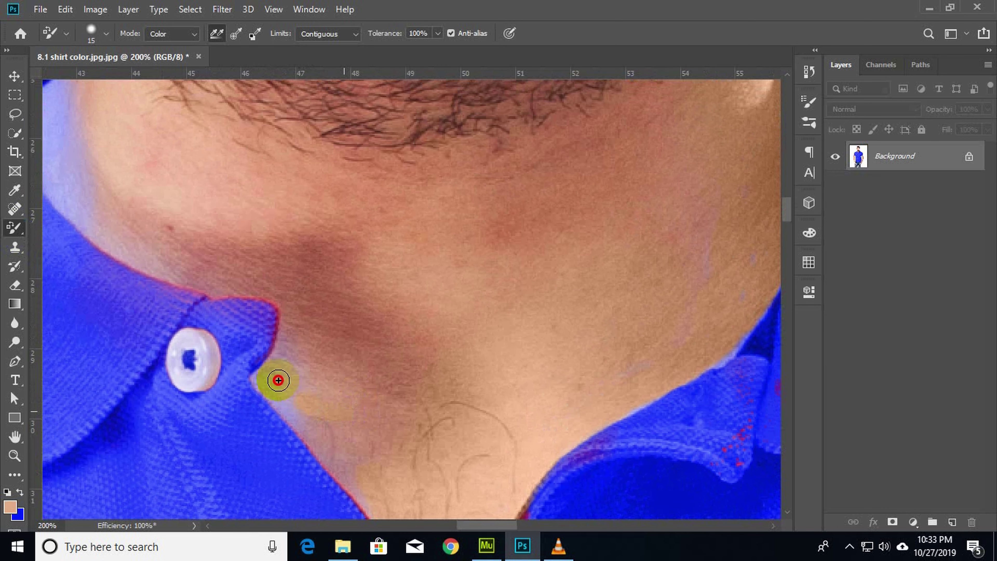
mouse_move(283, 412)
left_mouse_down()
mouse_move(260, 383)
mouse_move(323, 431)
left_mouse_up()
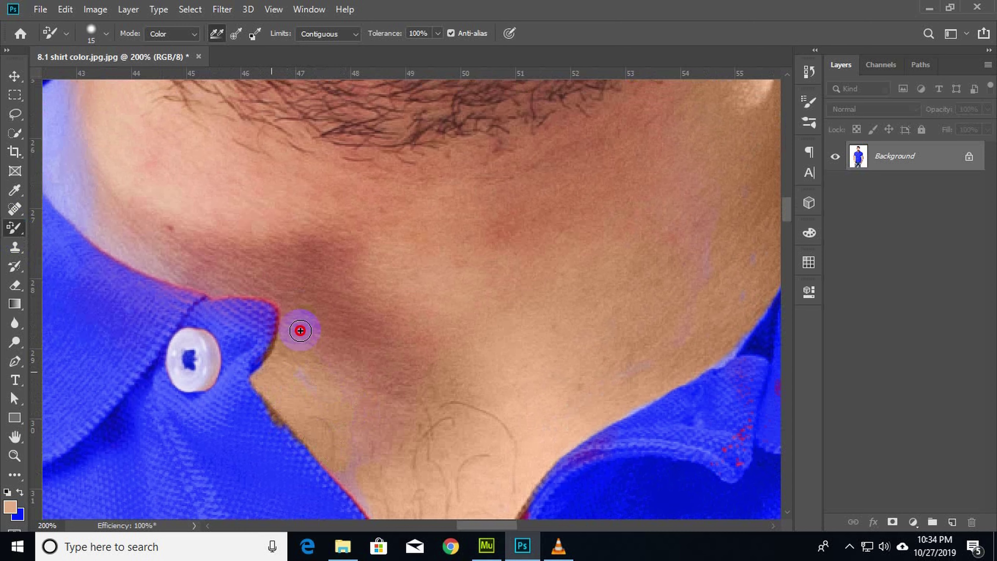
left_click_drag(219, 190, 427, 314)
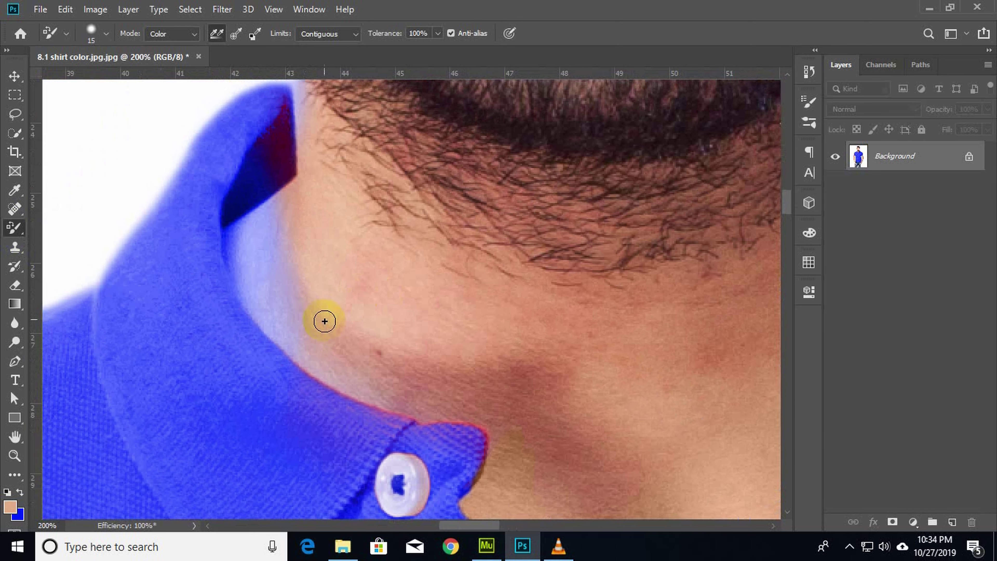
mouse_move(286, 173)
left_mouse_down()
mouse_move(267, 211)
mouse_move(263, 160)
mouse_move(222, 258)
mouse_move(251, 266)
mouse_move(249, 252)
mouse_move(249, 283)
mouse_move(269, 240)
left_mouse_up()
left_click_drag(283, 295, 284, 288)
mouse_move(241, 261)
left_mouse_down()
mouse_move(249, 294)
mouse_move(340, 373)
left_mouse_up()
- Switch to blue, paint the red collar fringe blue, and fit the photo on screen
mouse_move(504, 392)
left_mouse_down()
mouse_move(438, 183)
mouse_move(612, 290)
mouse_move(405, 233)
left_mouse_up()
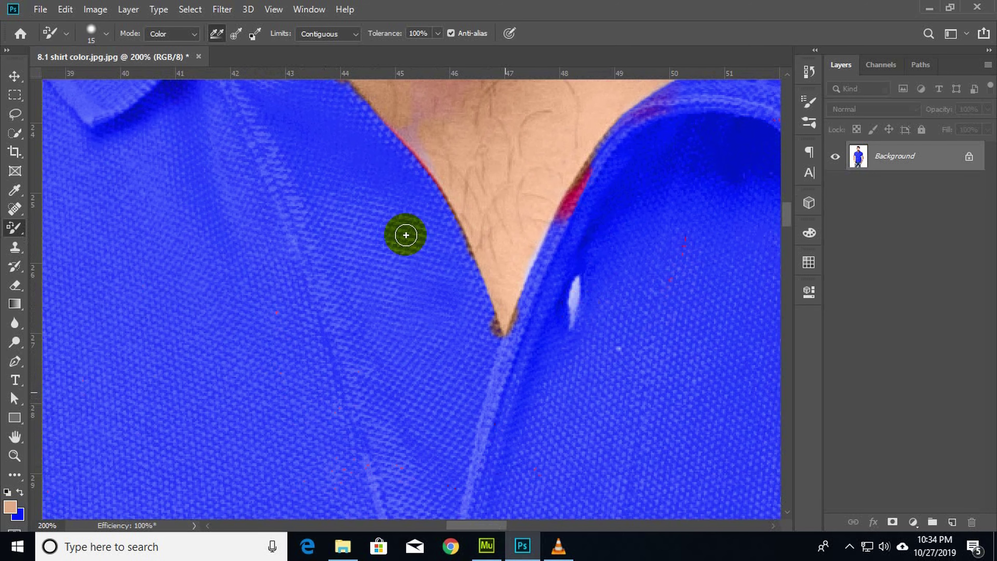
left_click(22, 491)
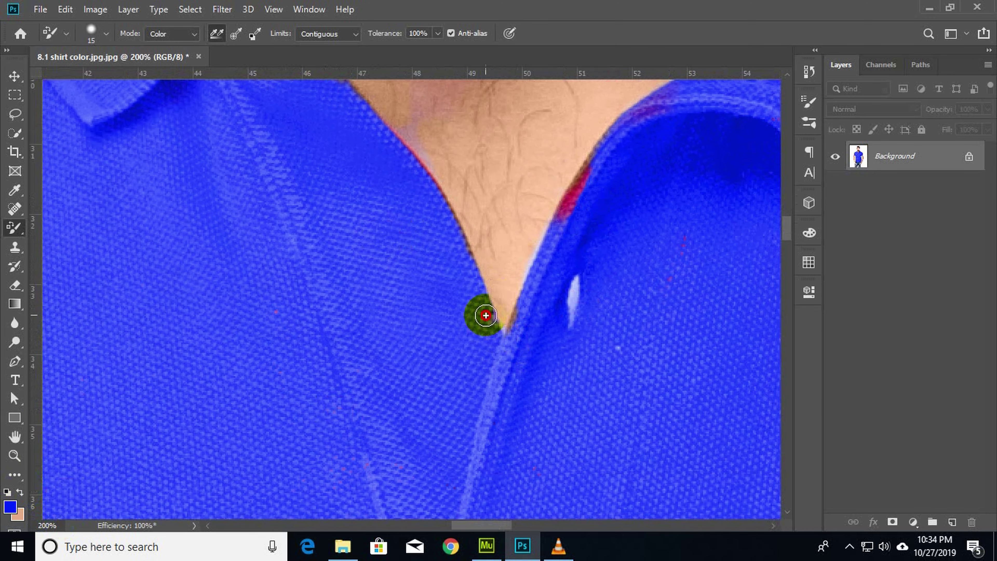
mouse_move(574, 189)
left_mouse_down()
mouse_move(560, 225)
mouse_move(594, 168)
mouse_move(583, 202)
mouse_move(645, 116)
mouse_move(593, 180)
left_mouse_up()
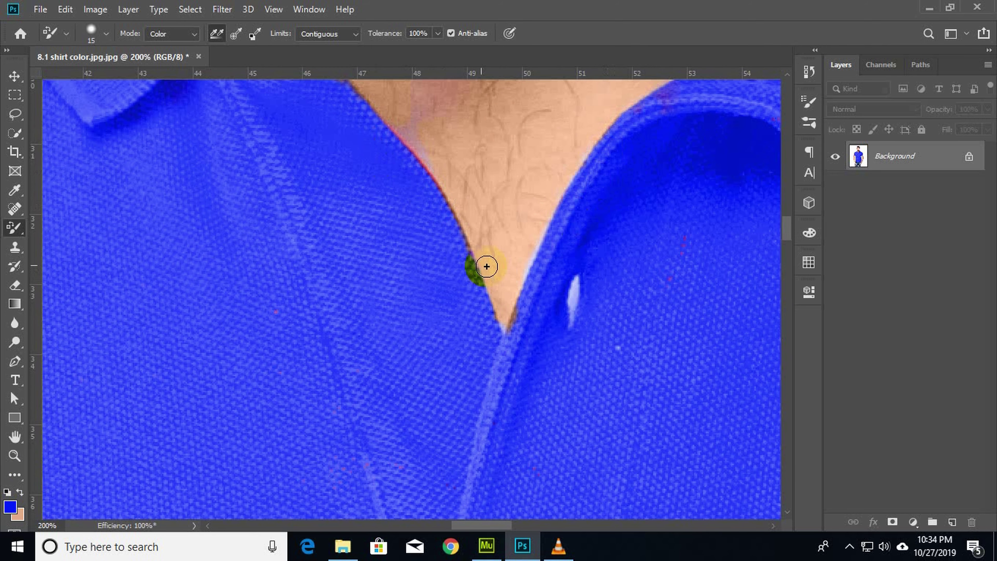
key("ctrl+minus")
key("ctrl+minus")
key("ctrl+0")
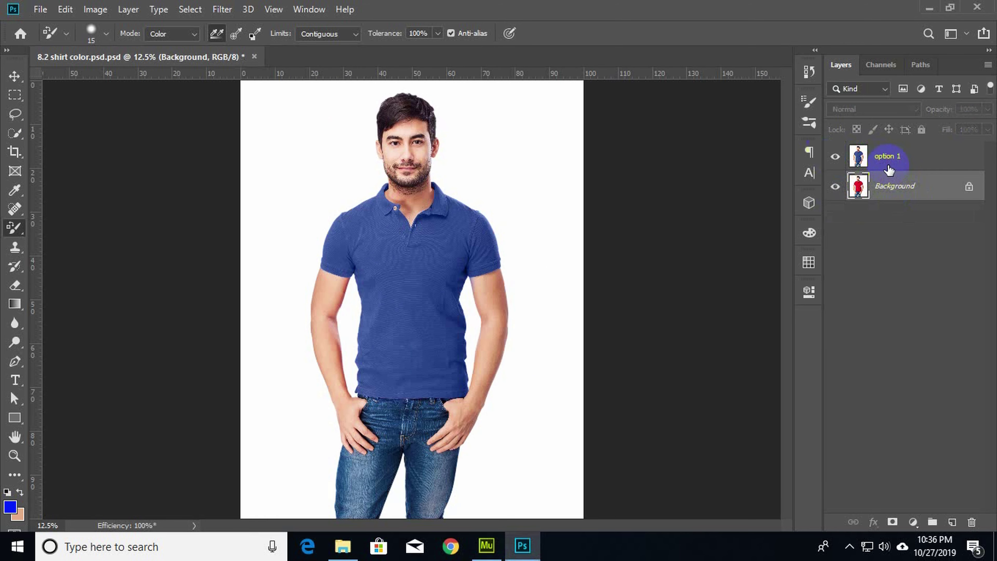
- Create a Background copy layer and hide the blue 'option 1' layer
key("ctrl+j")
left_click(918, 237)
left_click(908, 195)
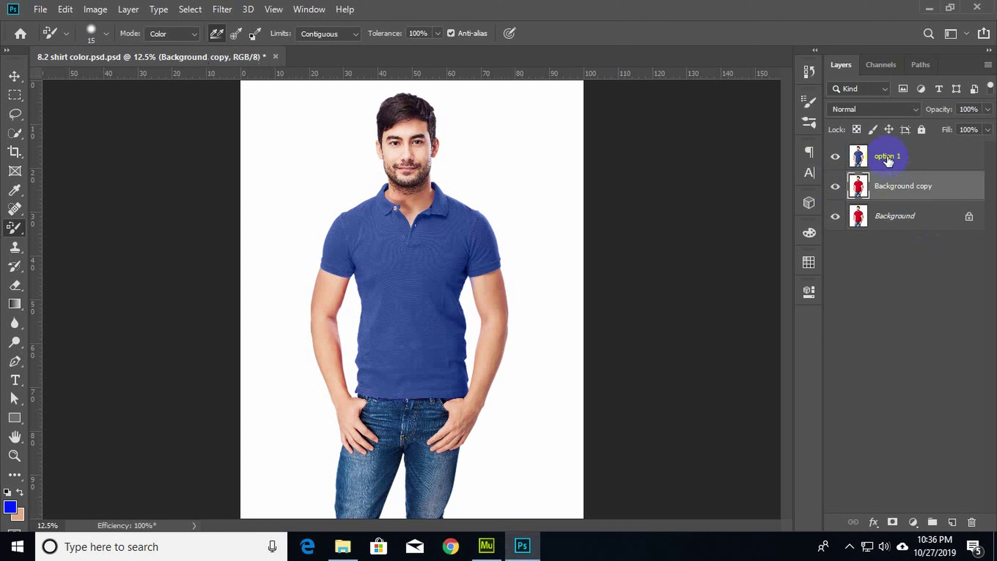
left_click(844, 156)
left_click(835, 158)
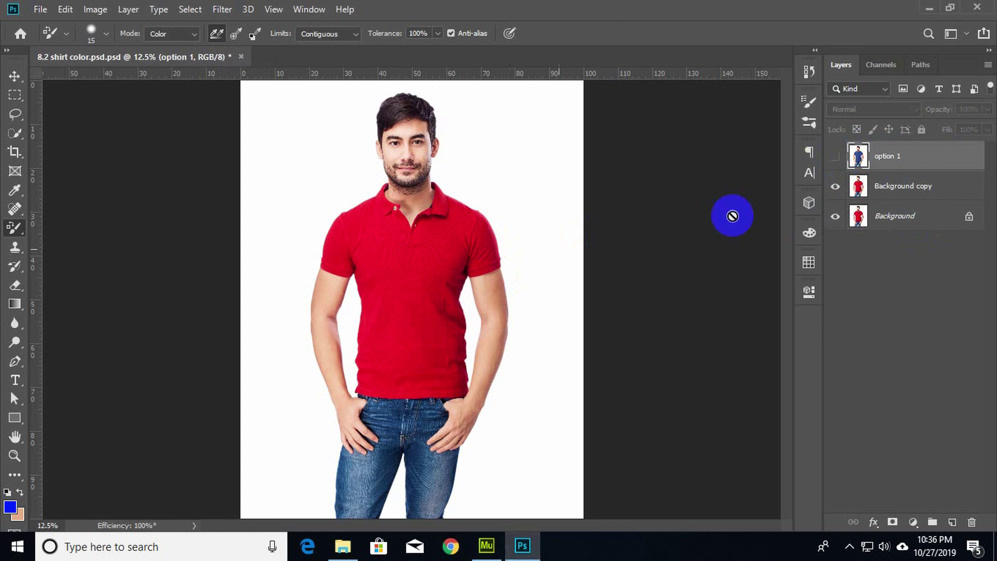
left_click(881, 194)
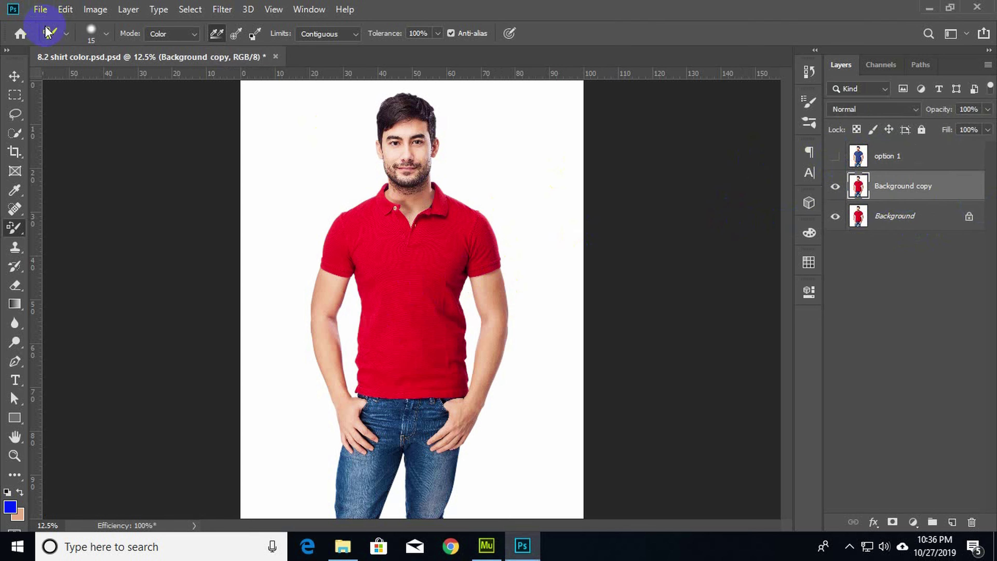
- Open Replace Color and sample the red shirt, including its shadowed and bright areas
left_click(97, 15)
mouse_move(117, 47)
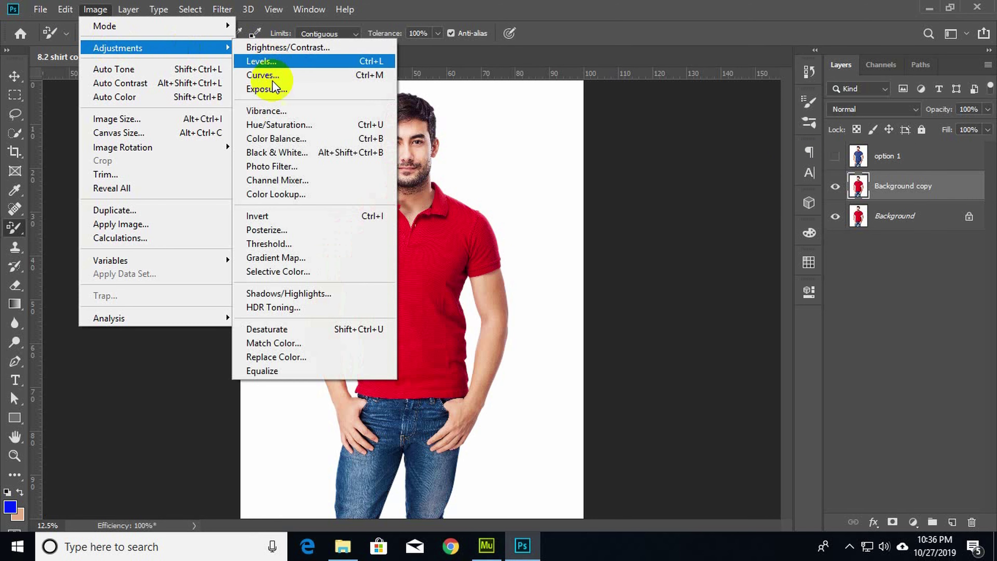
left_click(298, 360)
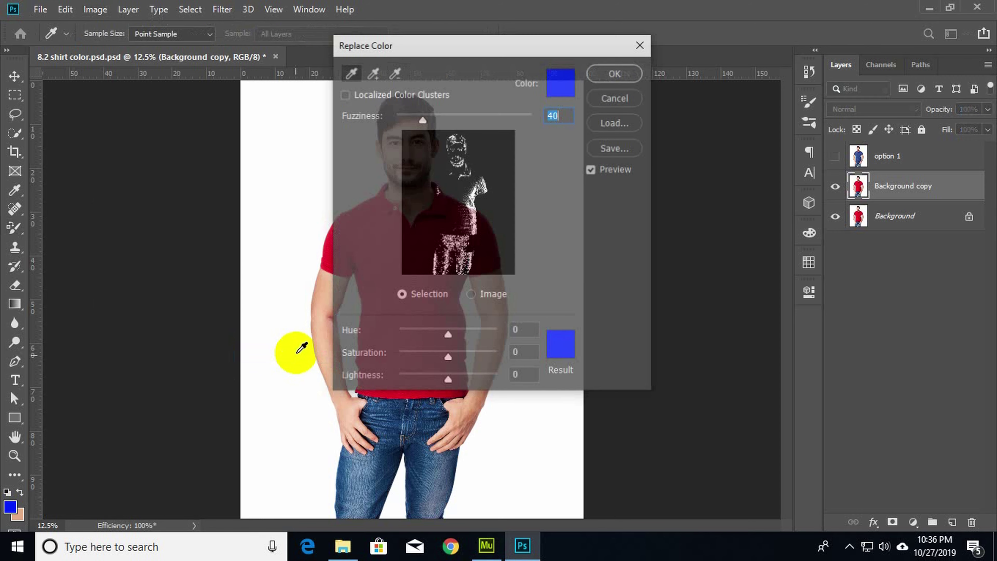
left_click_drag(547, 63, 810, 97)
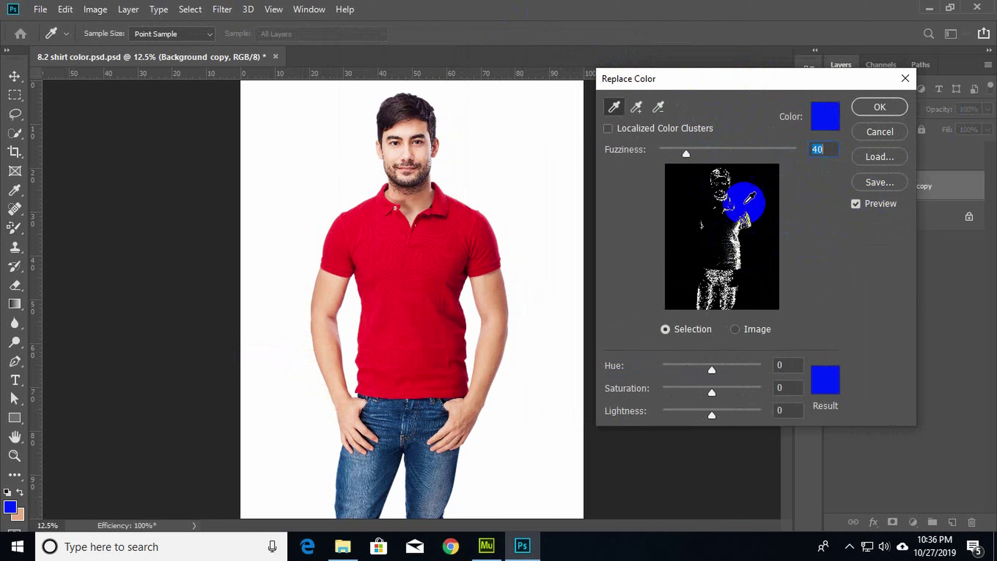
left_click(426, 272)
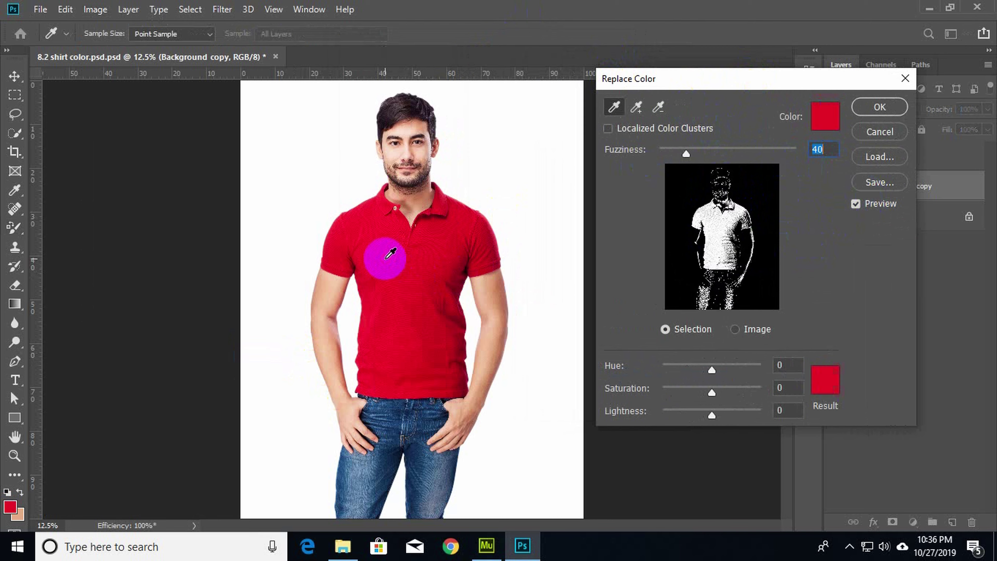
left_click(839, 124)
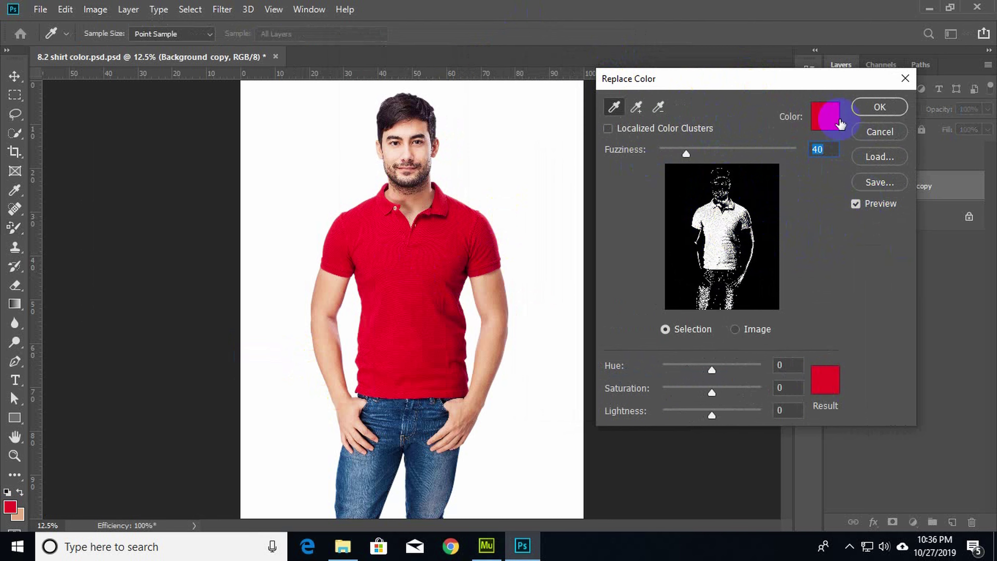
left_click(459, 245)
left_click(447, 298)
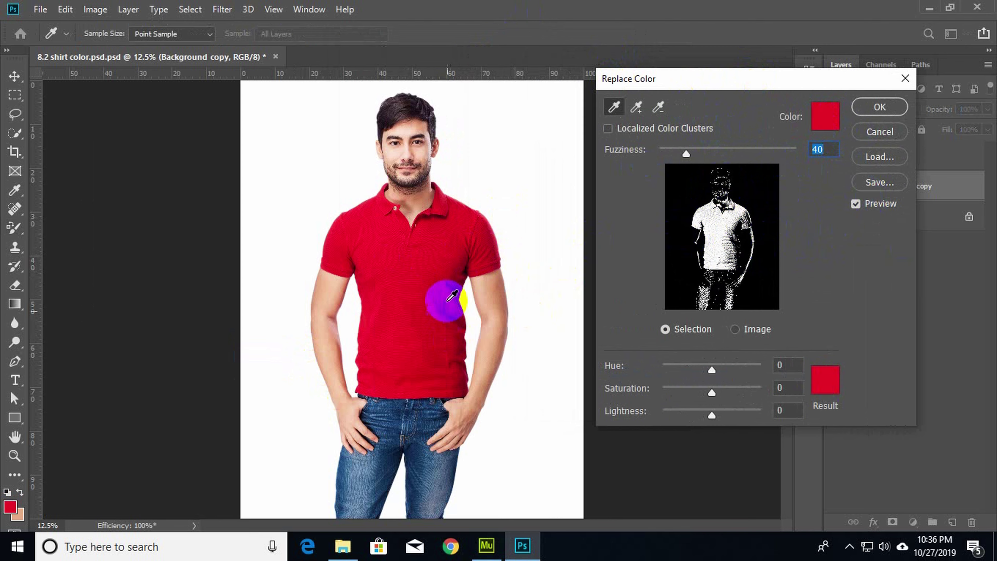
left_click(463, 320)
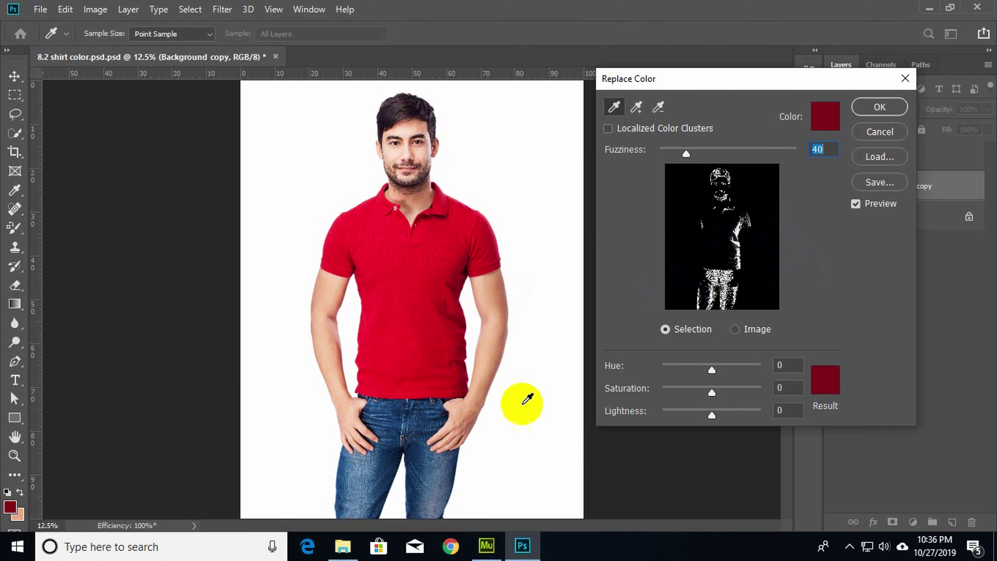
left_click_drag(400, 315, 379, 233)
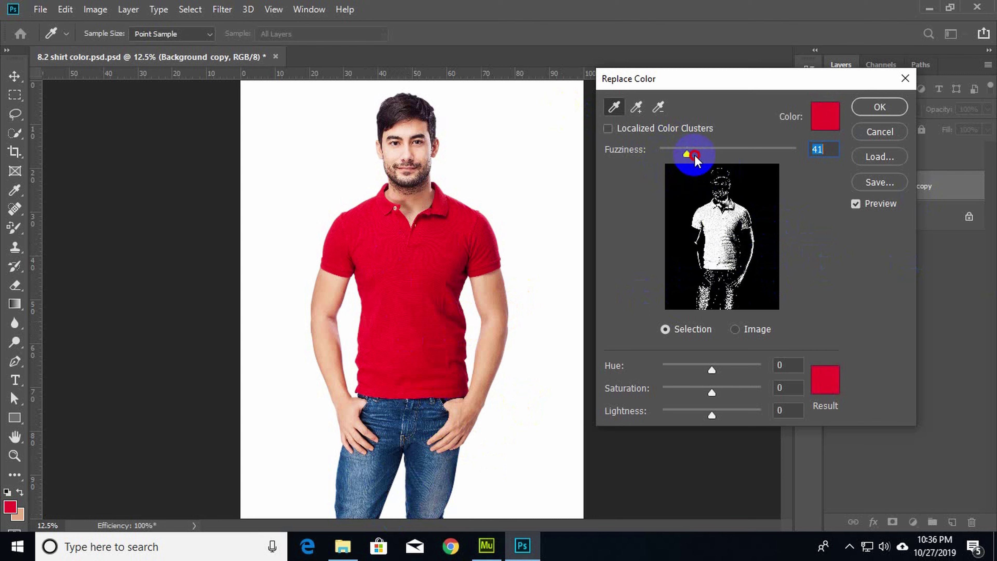
- Set Fuzziness 97, Hue -9, Saturation +73 and Lightness -81 for a dark maroon shirt
mouse_move(695, 156)
left_mouse_down()
mouse_move(675, 158)
mouse_move(779, 161)
left_mouse_up()
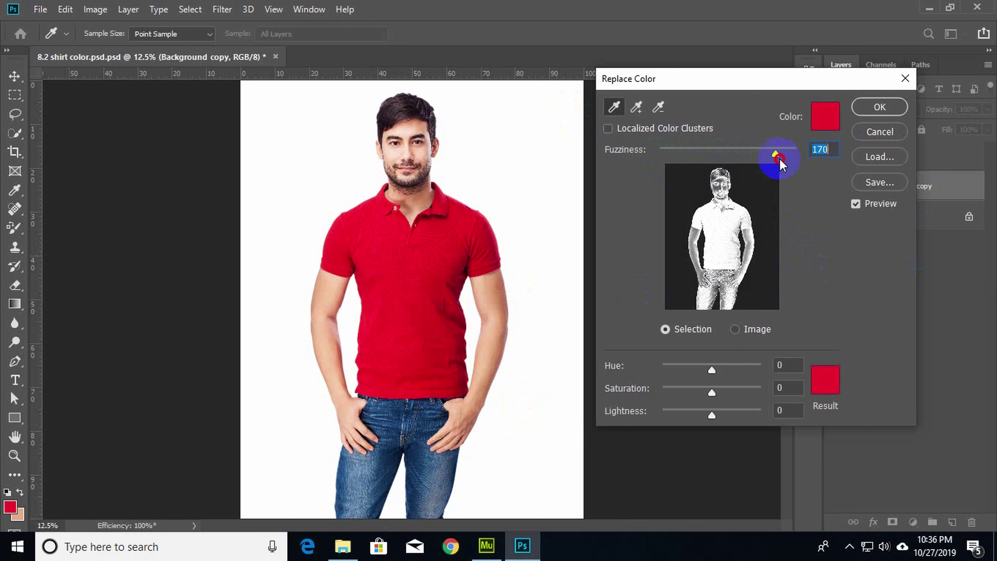
mouse_move(780, 160)
left_mouse_down()
mouse_move(685, 163)
mouse_move(726, 163)
left_mouse_up()
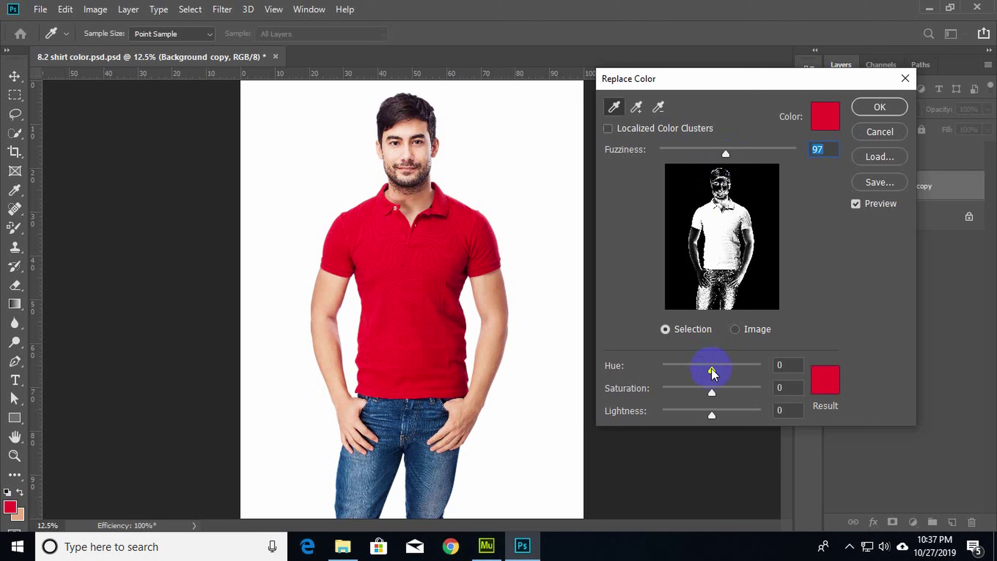
left_click_drag(703, 369, 754, 367)
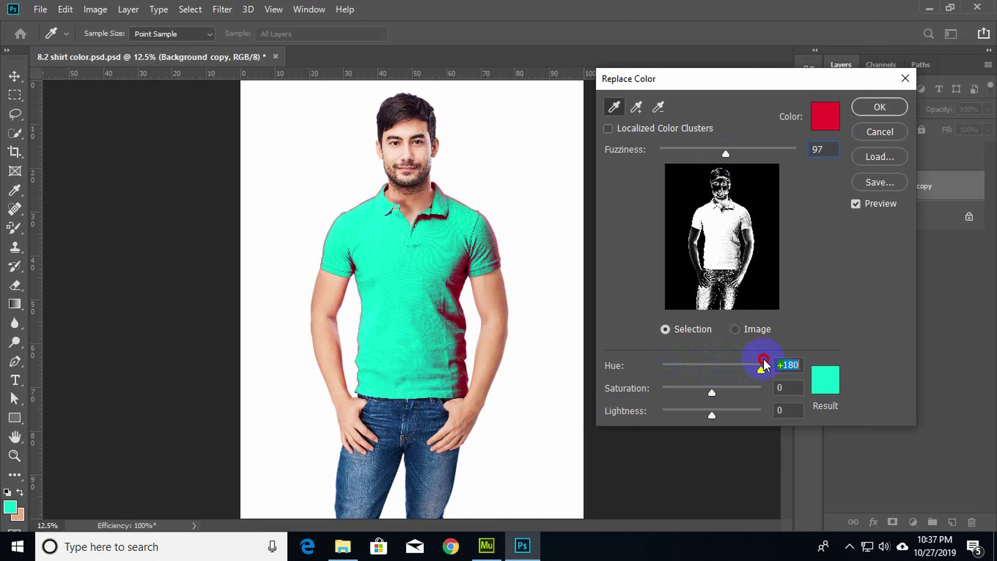
left_click_drag(769, 363, 712, 369)
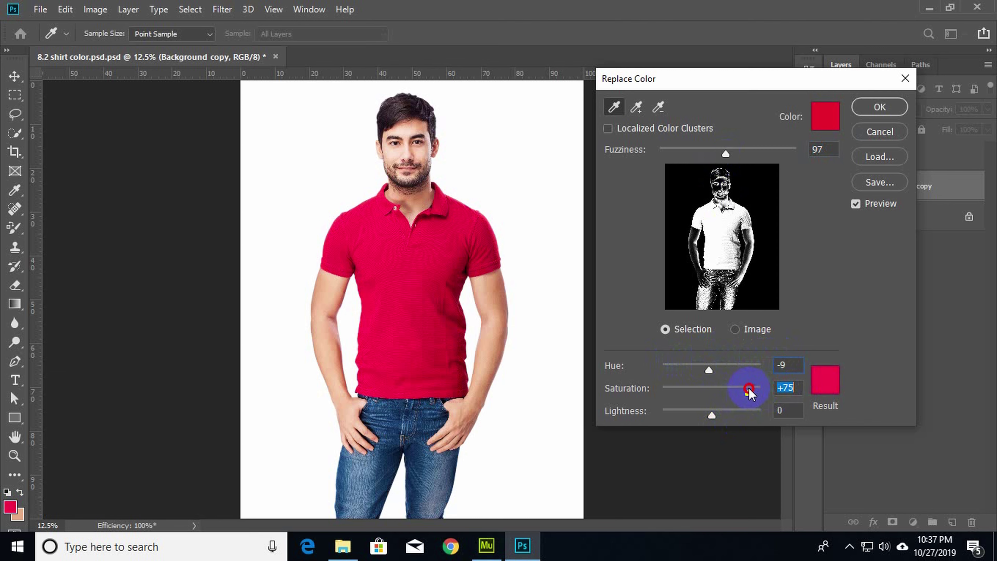
left_click_drag(712, 422, 633, 412)
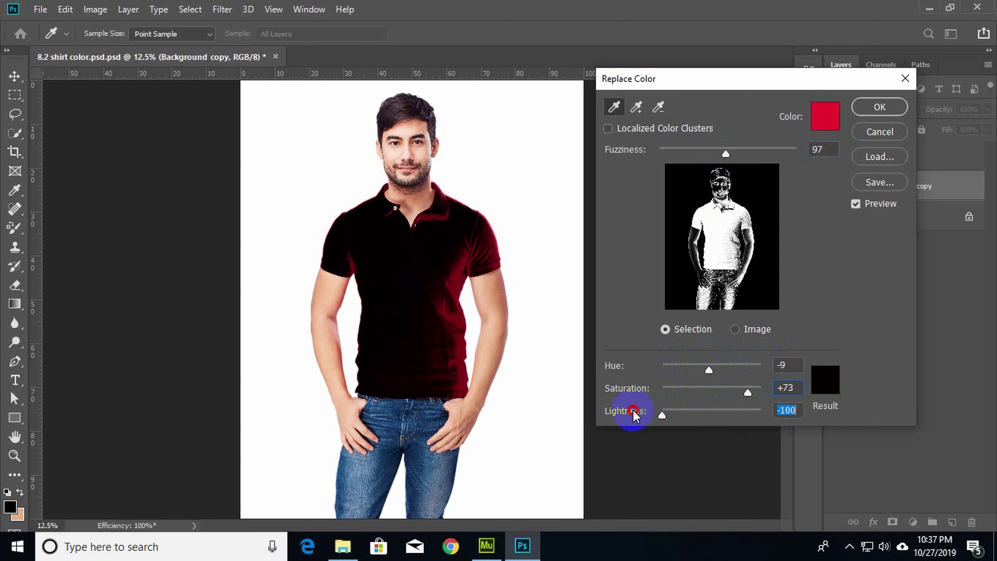
left_click_drag(673, 412, 673, 411)
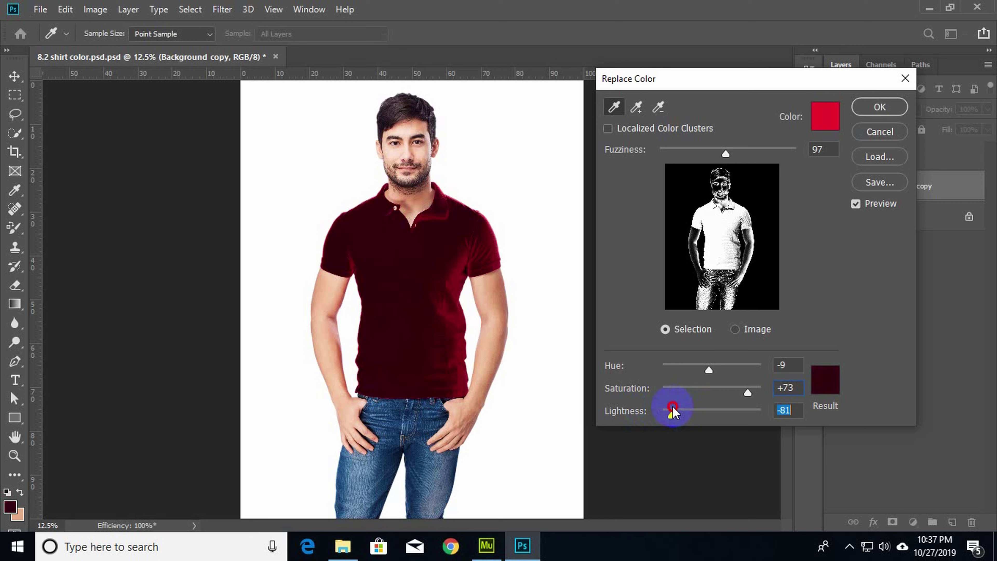
- Try subtracting shirt, neck and arm colours from the selection, dismissing the single-colour warnings
left_click(658, 108)
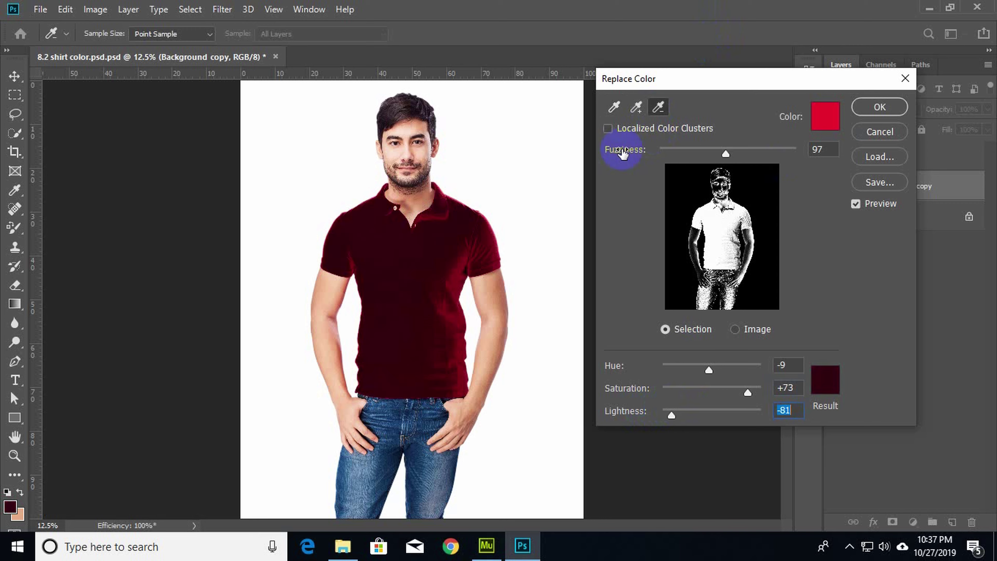
left_click_drag(459, 232, 447, 314)
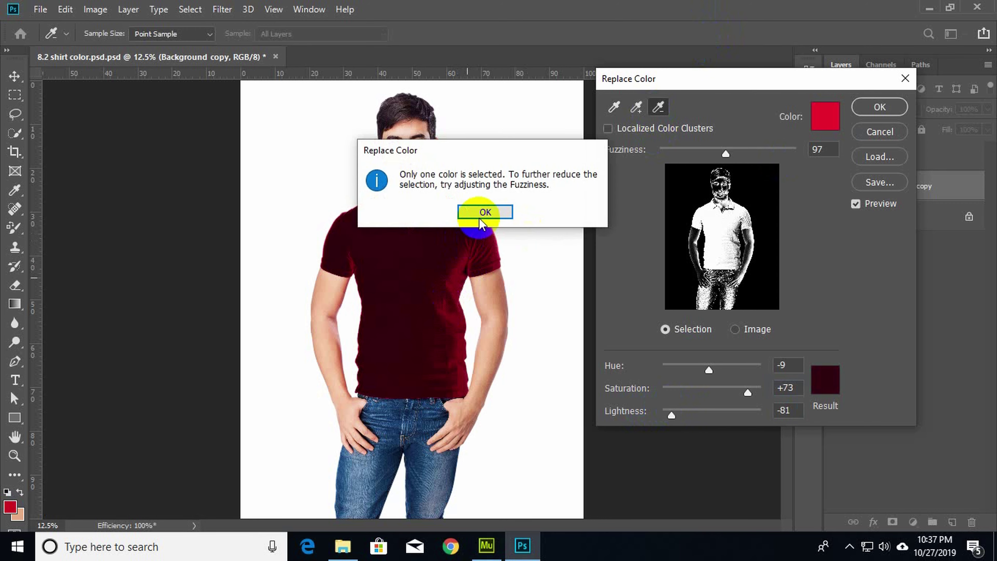
left_click(485, 211)
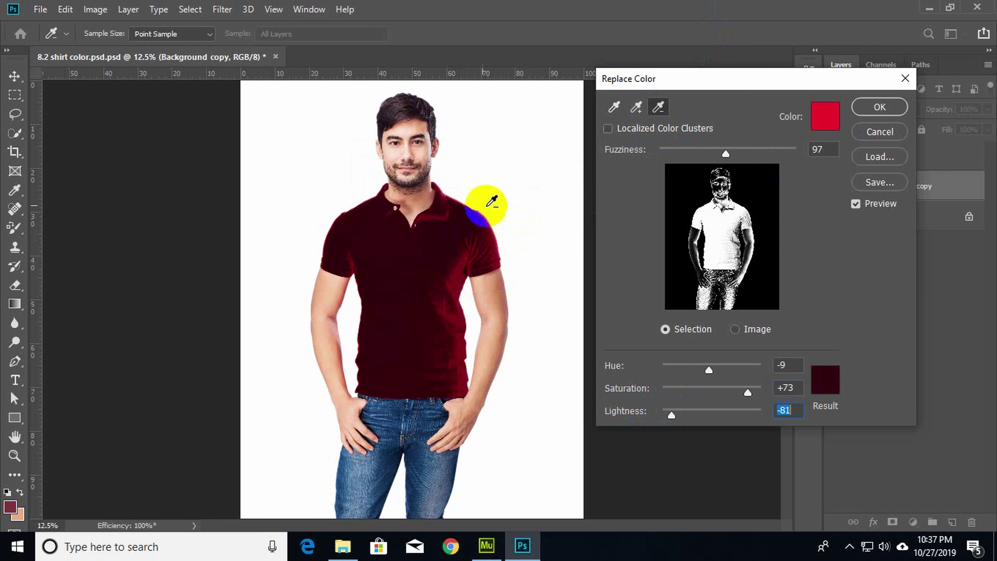
left_click(412, 194)
left_click(483, 211)
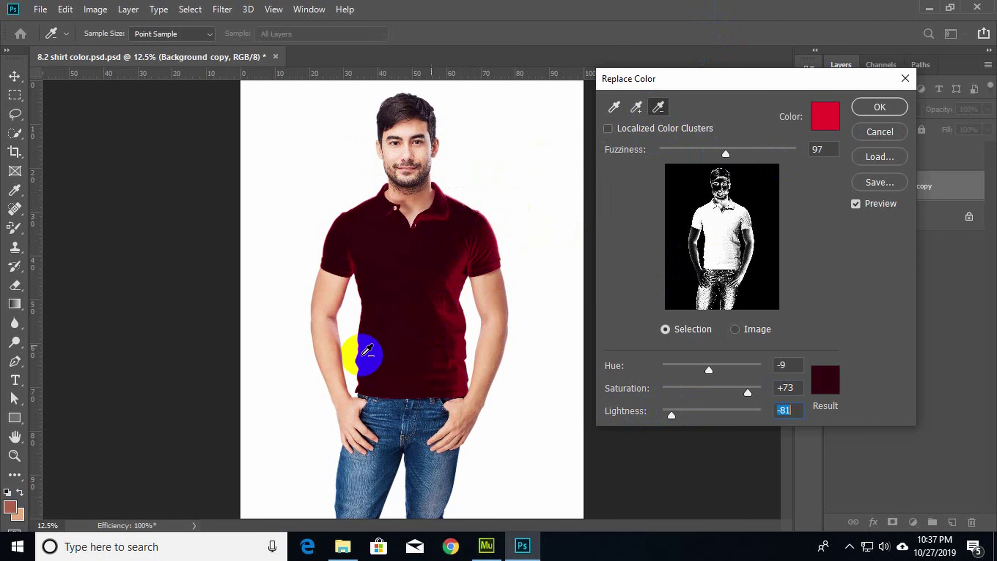
left_click(338, 278)
left_click(487, 211)
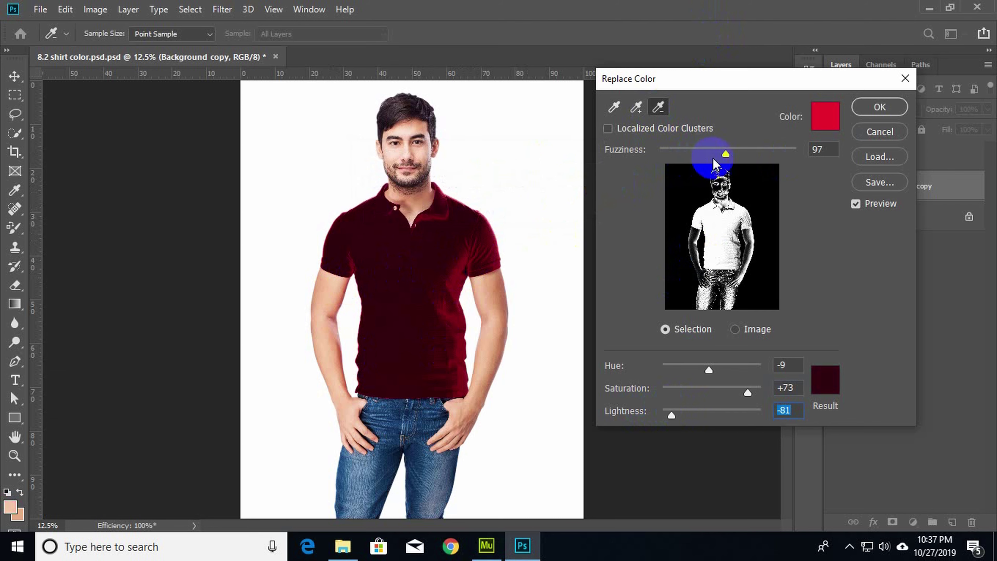
- Enable Localized Color Clusters, set Lightness +13 and Hue +135, and add an arm sample
left_click(607, 129)
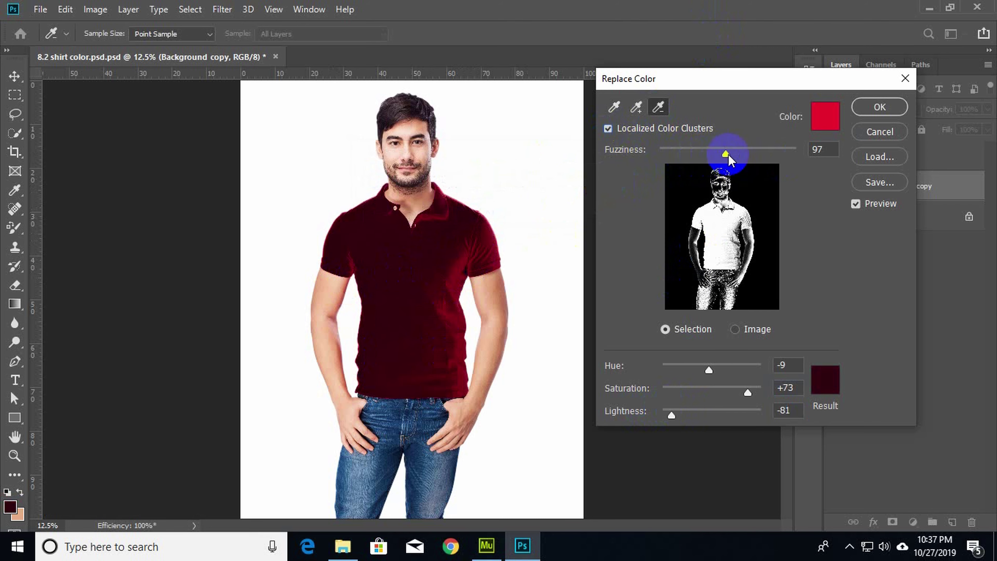
mouse_move(723, 155)
left_mouse_down()
mouse_move(672, 159)
mouse_move(725, 155)
left_mouse_up()
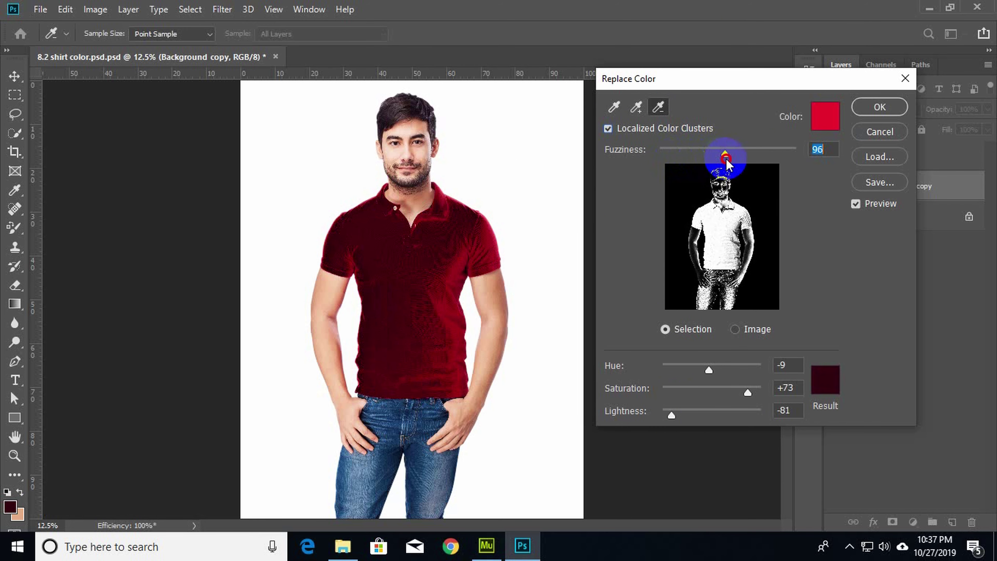
left_click_drag(671, 415, 719, 413)
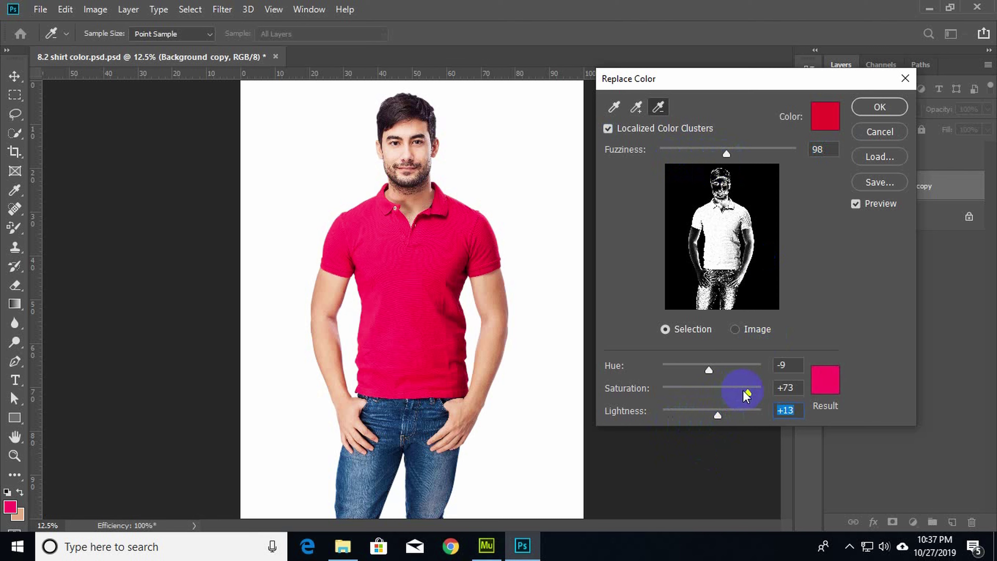
left_click_drag(711, 375, 748, 371)
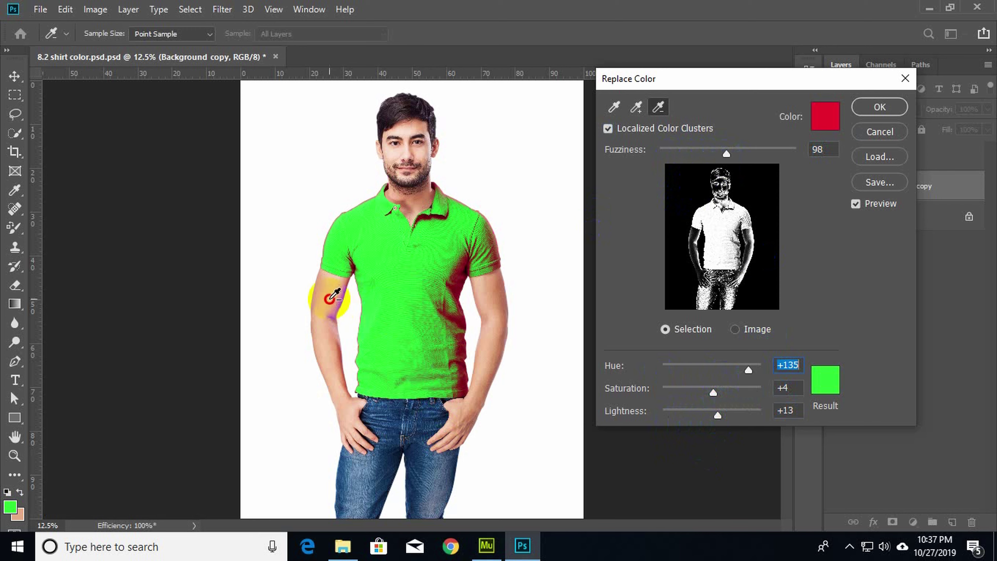
left_click(636, 106)
left_click(329, 276)
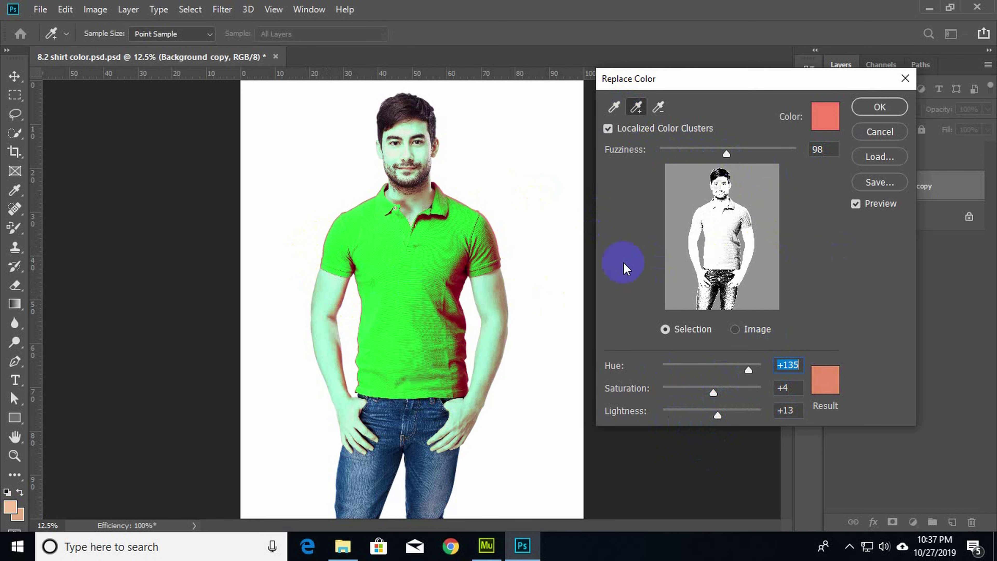
- Subtract the arms' skin colour from the Replace Color selection
left_click(458, 328)
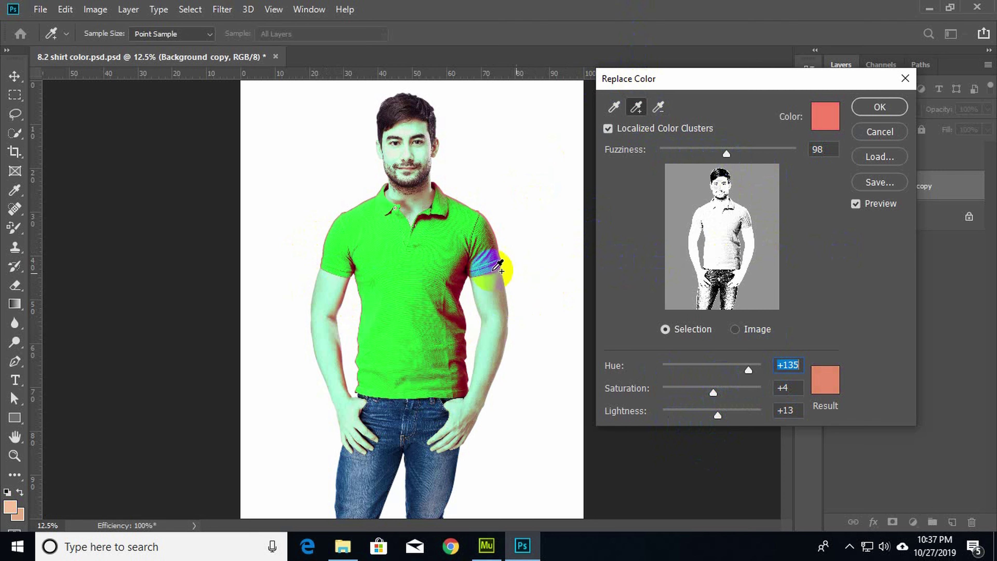
left_click(657, 106)
left_click(334, 312)
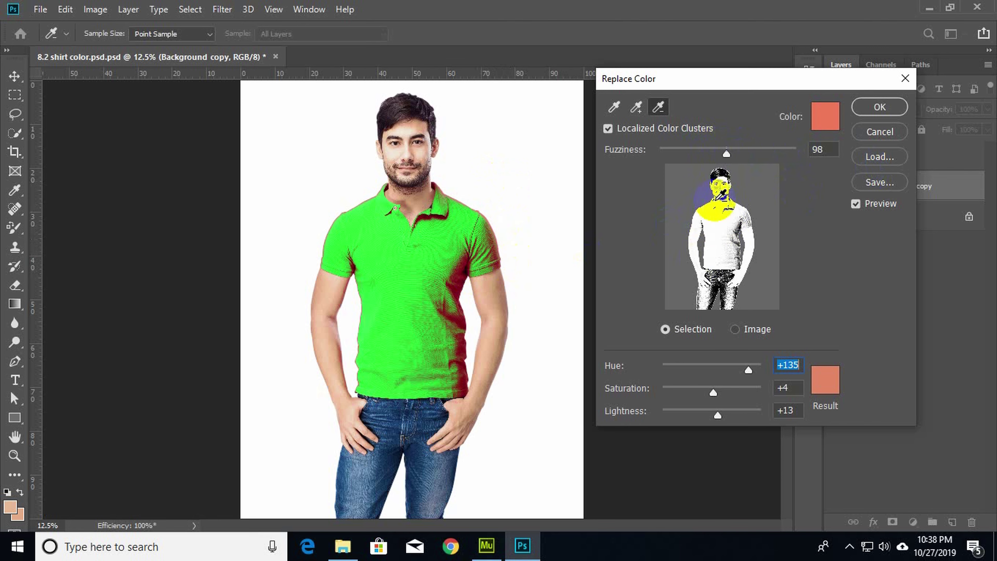
- Set Hue +25 and Lightness -51, then apply the deep maroon recolour
left_click(748, 370)
left_click_drag(727, 369, 720, 369)
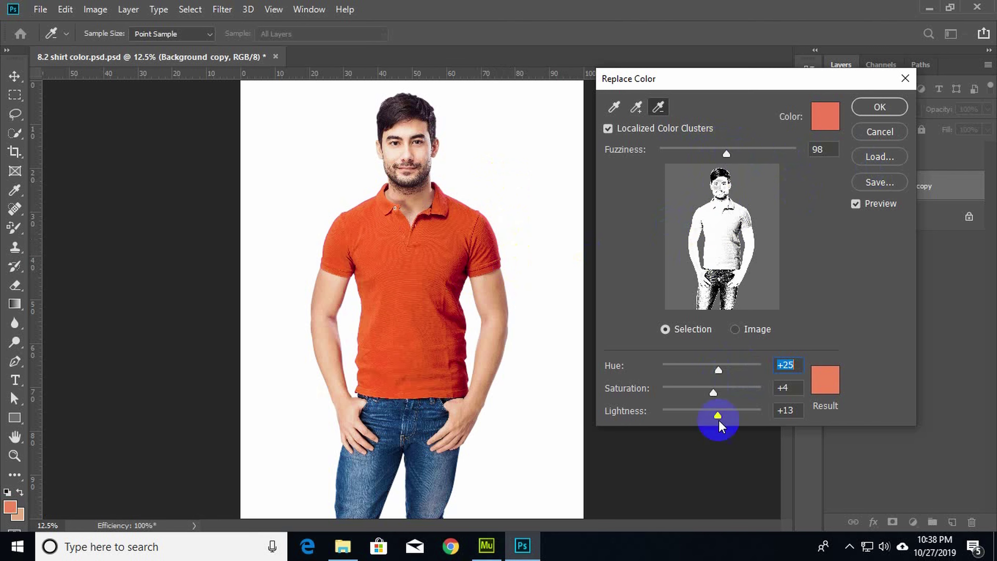
left_click_drag(721, 416, 687, 413)
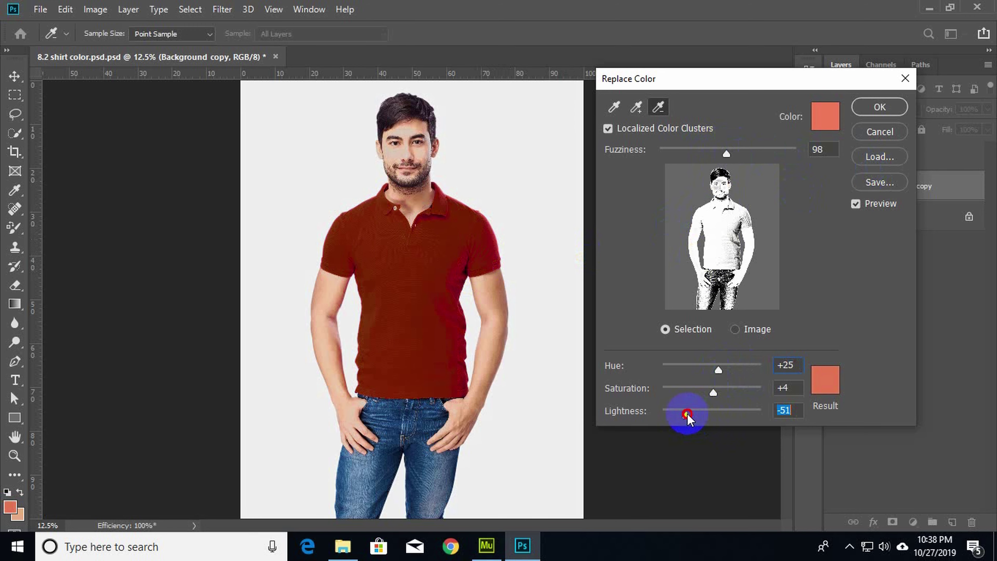
left_click(879, 107)
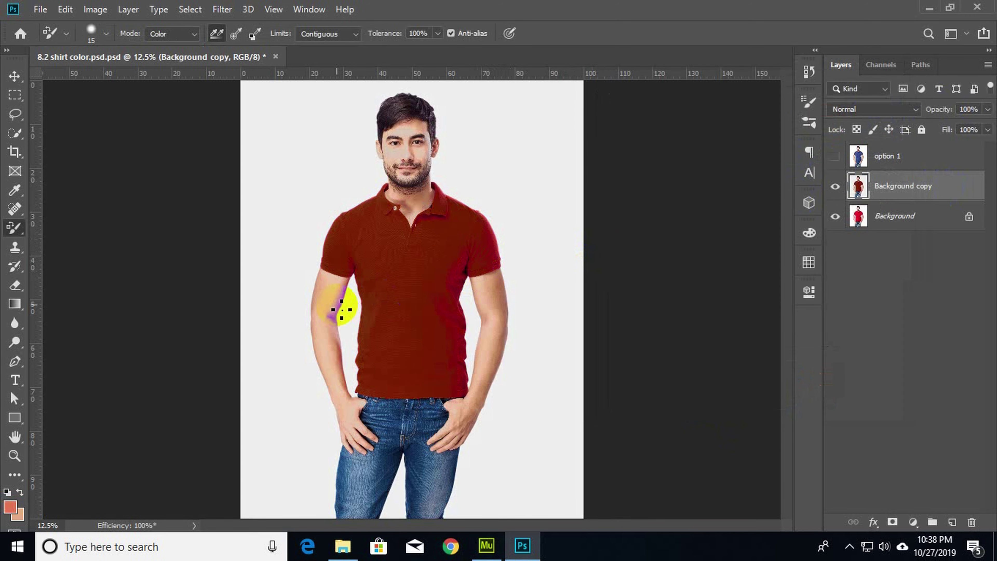
- Zoom in on the face and test a Color Replacement stroke over the eye, then undo it
scroll(337, 308, "up", 2)
scroll(333, 305, "up", 1)
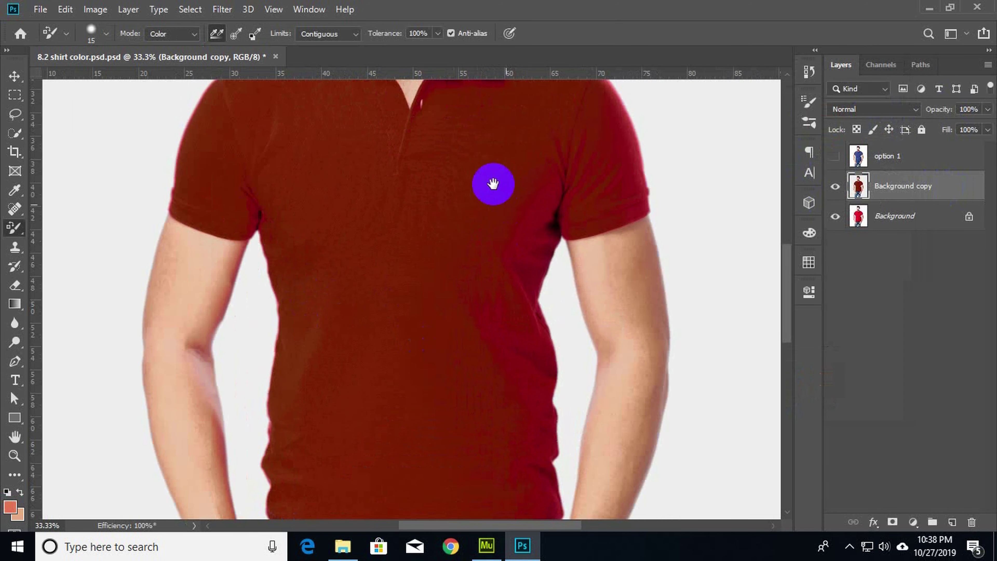
left_click_drag(492, 179, 522, 480)
left_click_drag(422, 118, 427, 156)
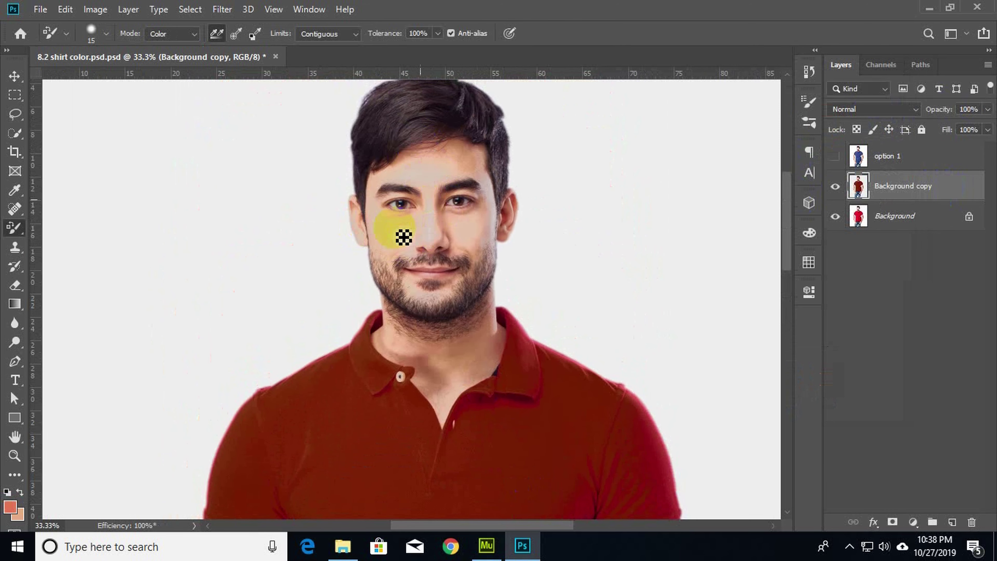
left_click_drag(404, 237, 428, 220)
key("ctrl+z")
left_click_drag(504, 214, 516, 182)
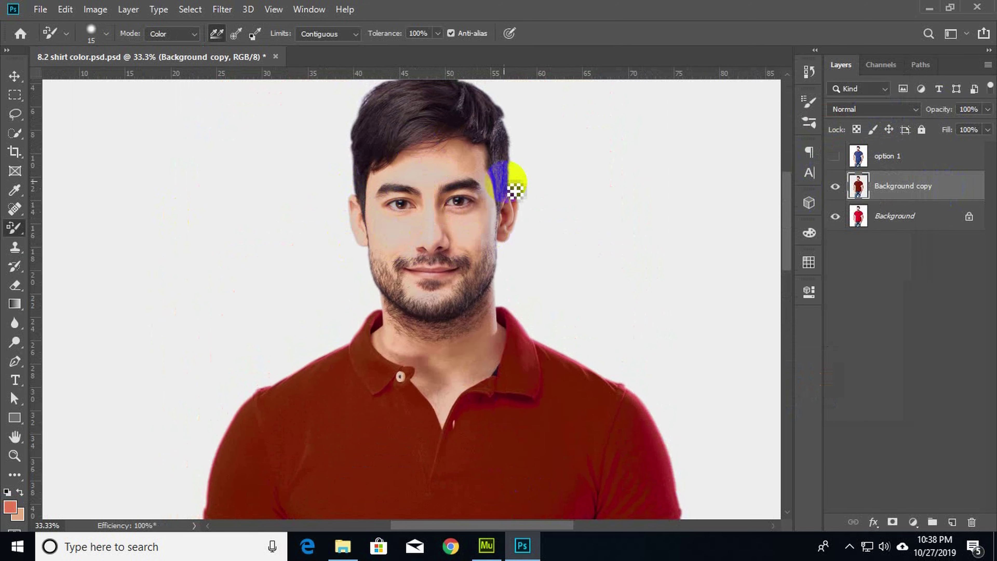
- Zoom back out and turn on the blue-shirt option 1 layer
scroll(516, 183, "down", 1)
scroll(543, 255, "down", 1)
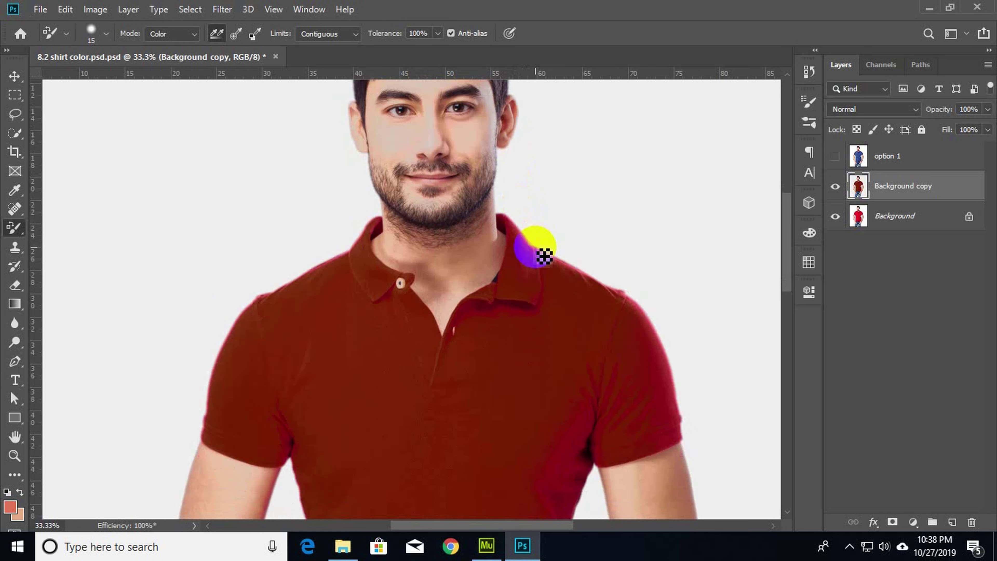
scroll(612, 251, "down", 3)
scroll(612, 252, "down", 1)
scroll(615, 255, "down", 2)
scroll(615, 255, "down", 3)
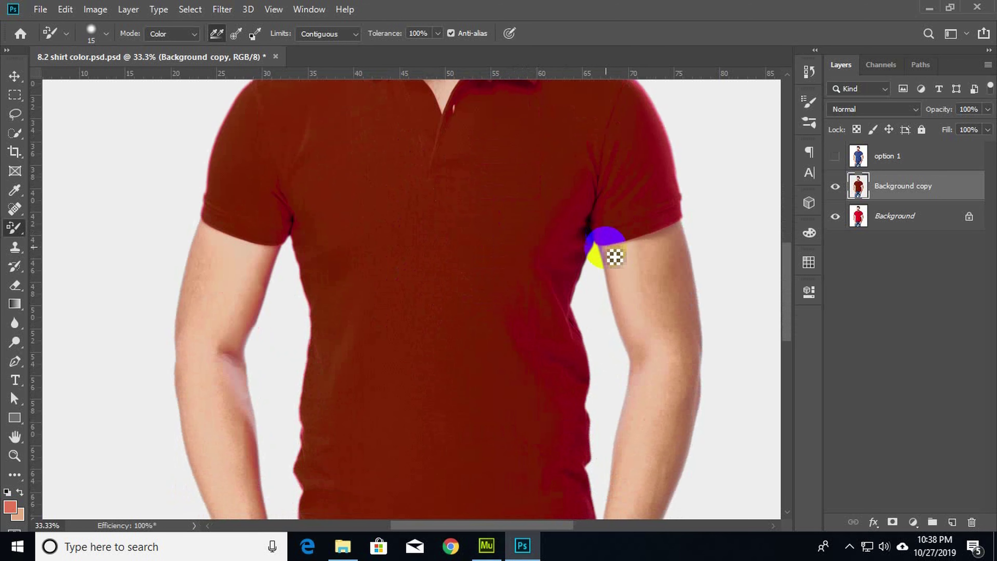
scroll(612, 256, "down", 4)
scroll(614, 267, "down", 1)
scroll(601, 285, "down", 3)
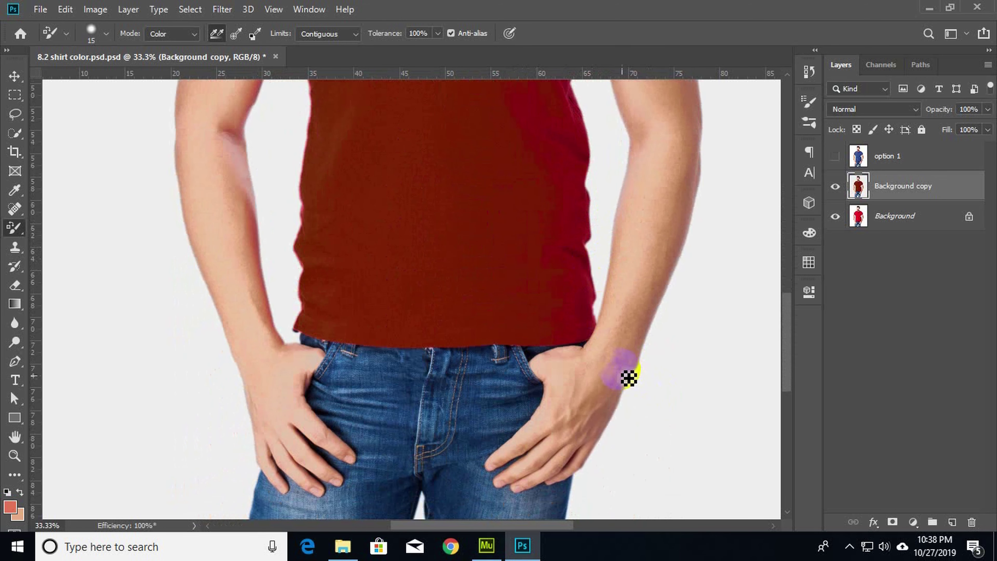
scroll(612, 353, "up", 6)
scroll(590, 323, "up", 1)
left_click(835, 156)
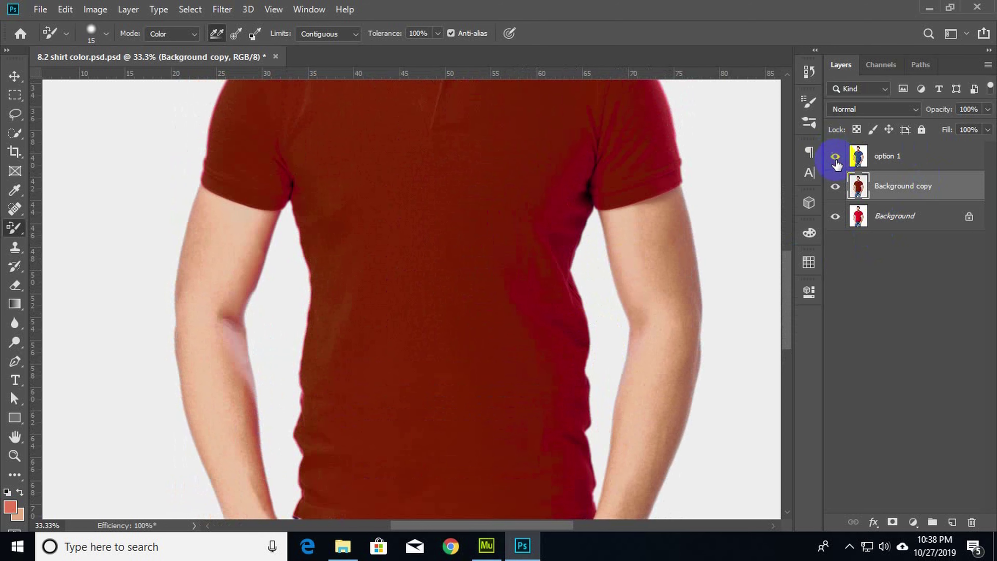
- Toggle option 1 and Background copy visibility to compare shirts, ending with option 1 shown
scroll(628, 283, "up", 3)
scroll(569, 318, "up", 4)
scroll(569, 318, "up", 3)
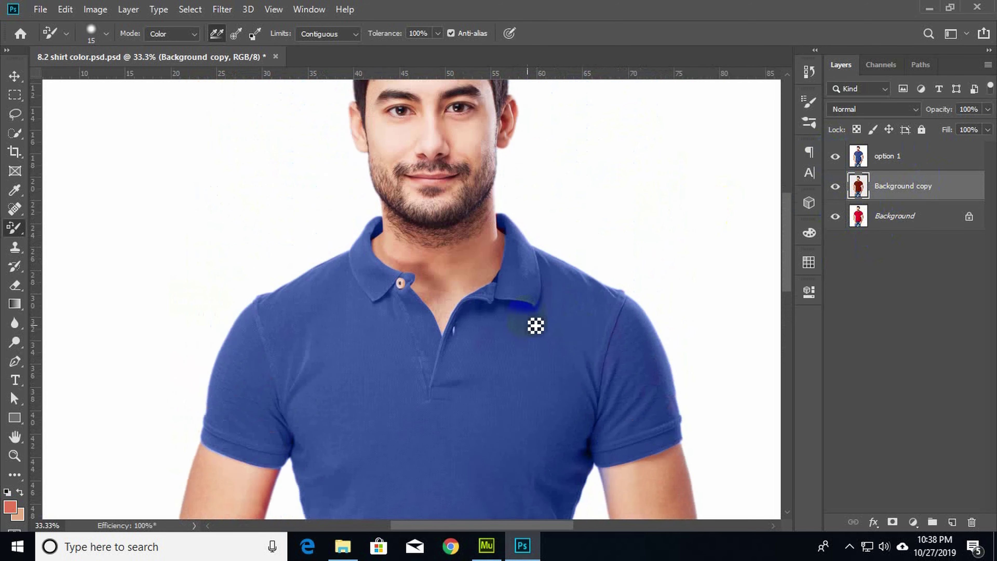
scroll(534, 327, "up", 5)
scroll(532, 341, "down", 3)
scroll(583, 352, "down", 3)
scroll(581, 338, "down", 3)
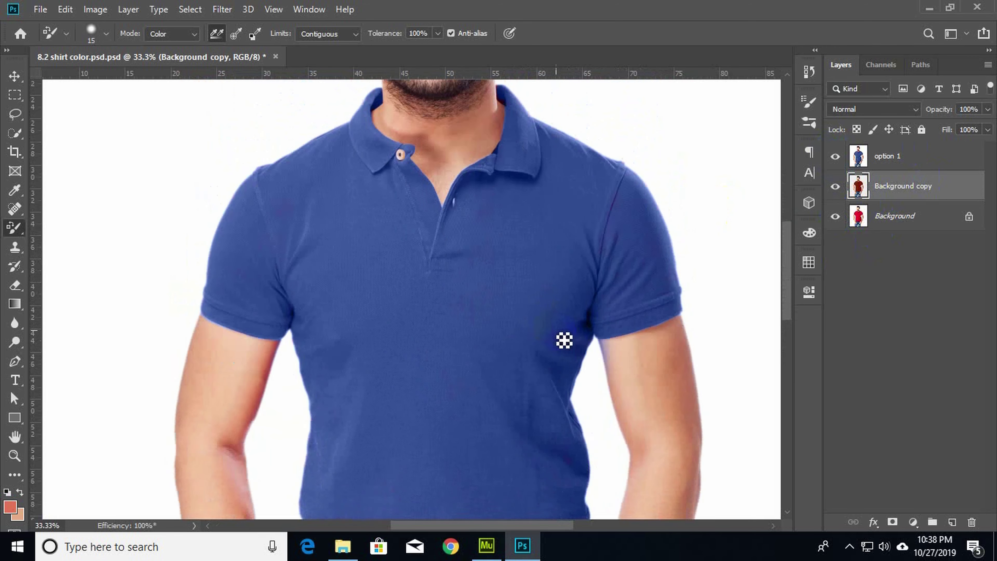
scroll(565, 337, "down", 2)
scroll(567, 336, "down", 2)
scroll(567, 336, "down", 3)
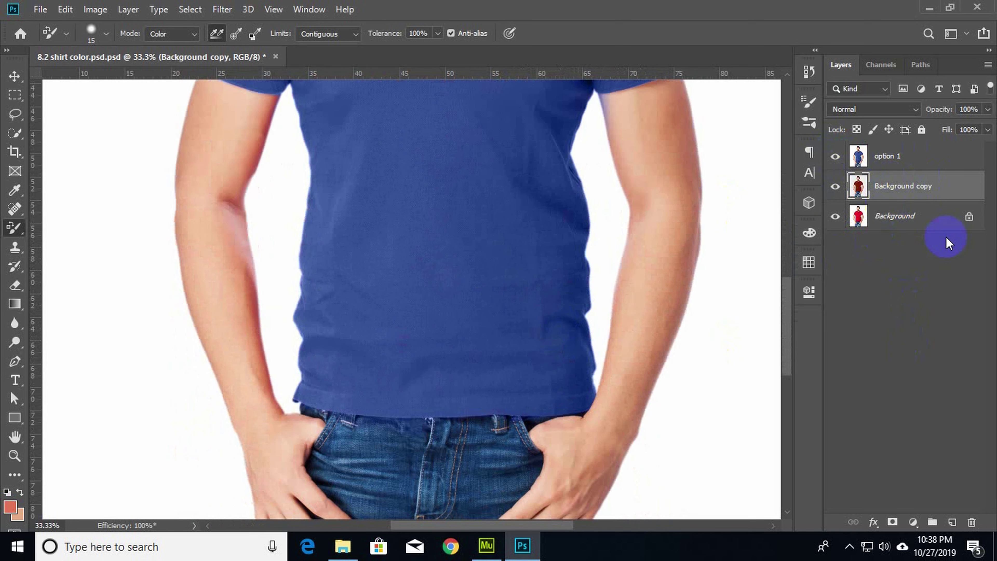
left_click(835, 187)
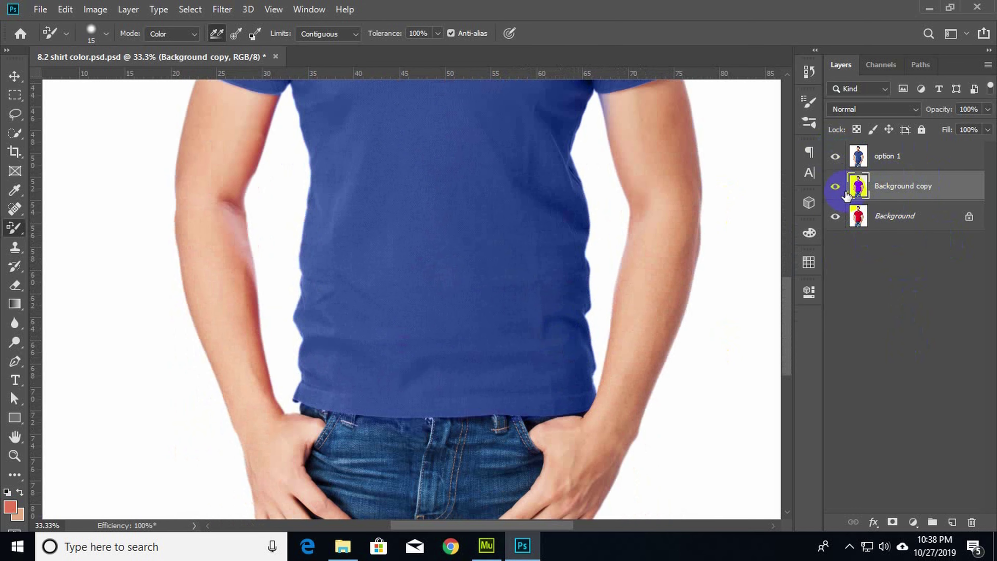
left_click(832, 156)
left_click(832, 187)
scroll(573, 283, "up", 5)
scroll(584, 293, "up", 3)
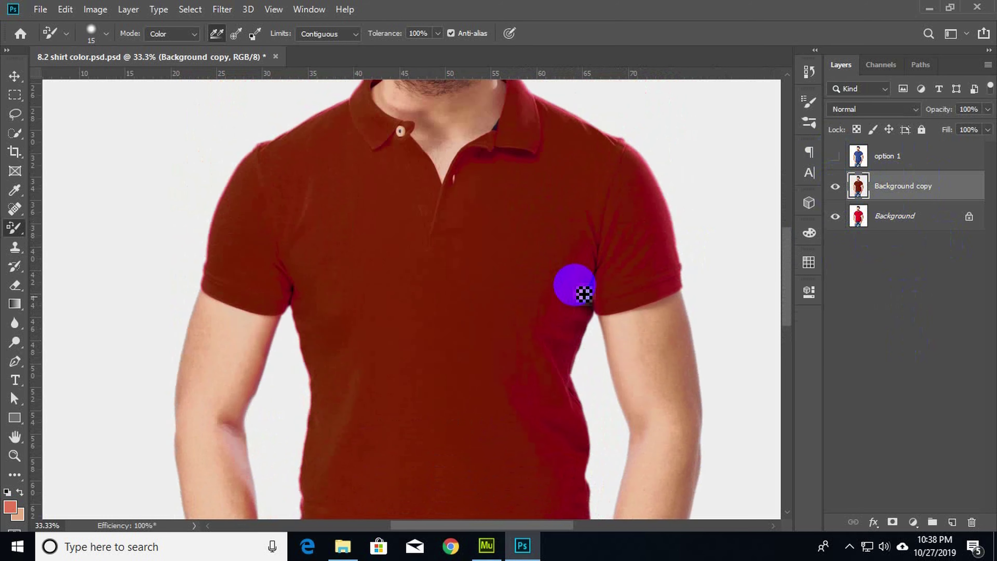
scroll(580, 292, "up", 3)
scroll(596, 267, "up", 3)
scroll(596, 267, "up", 1)
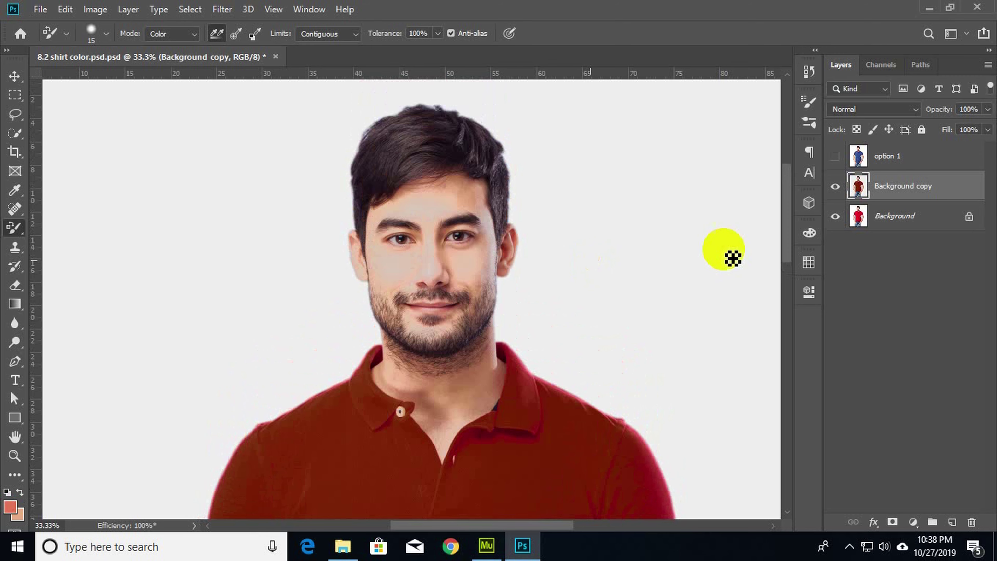
left_click(835, 157)
left_click(836, 186)
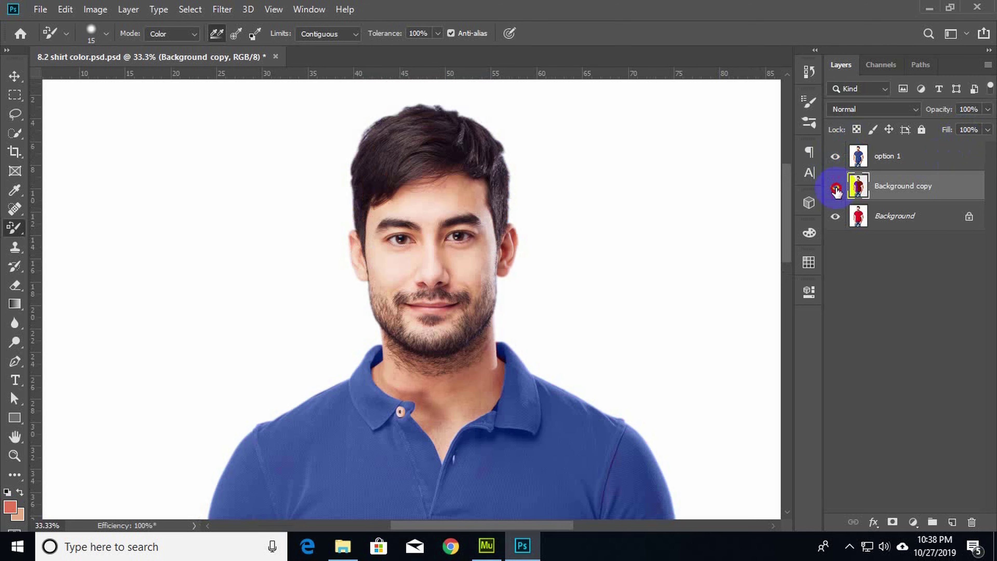